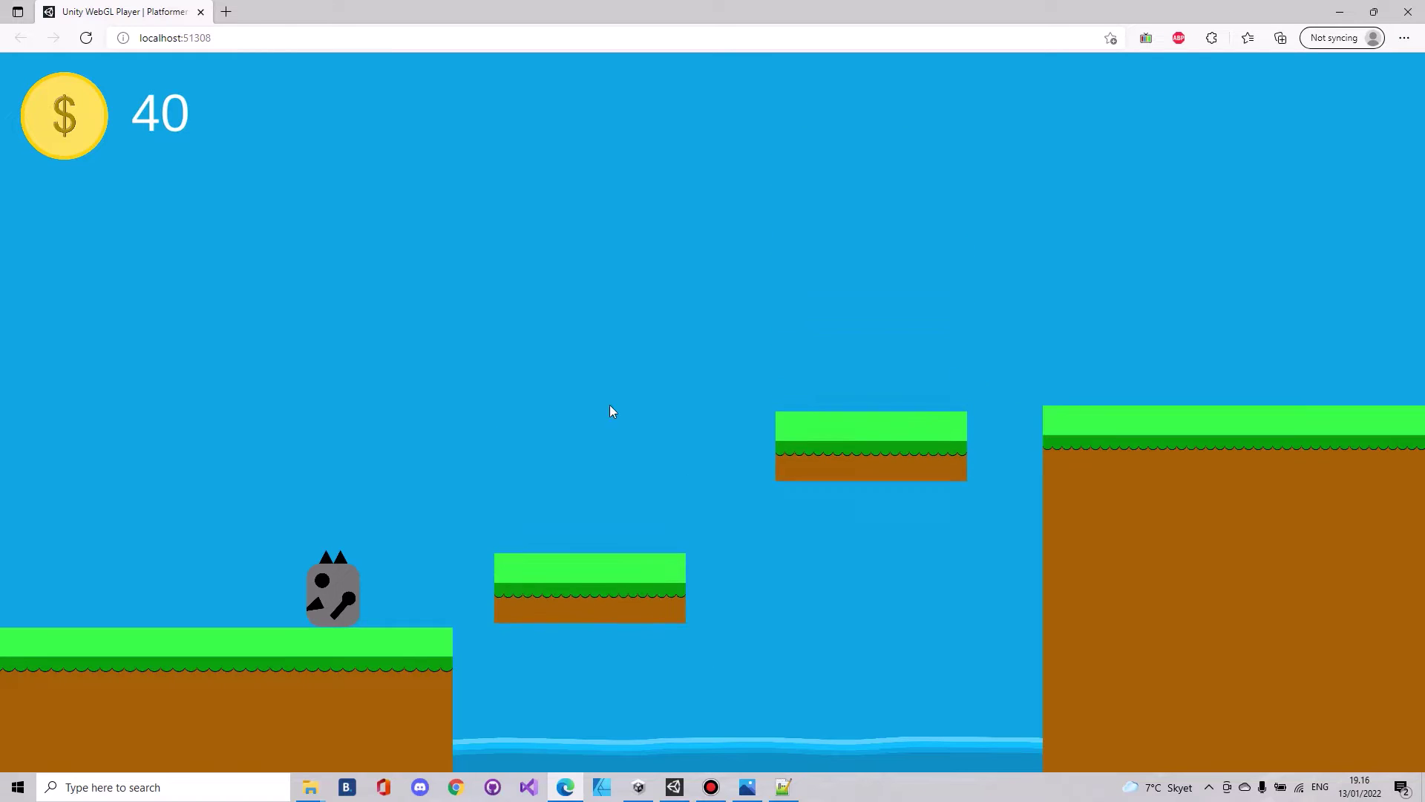
- Walk the player left and right on the starting ground
{"action": "key", "text": "Left"}
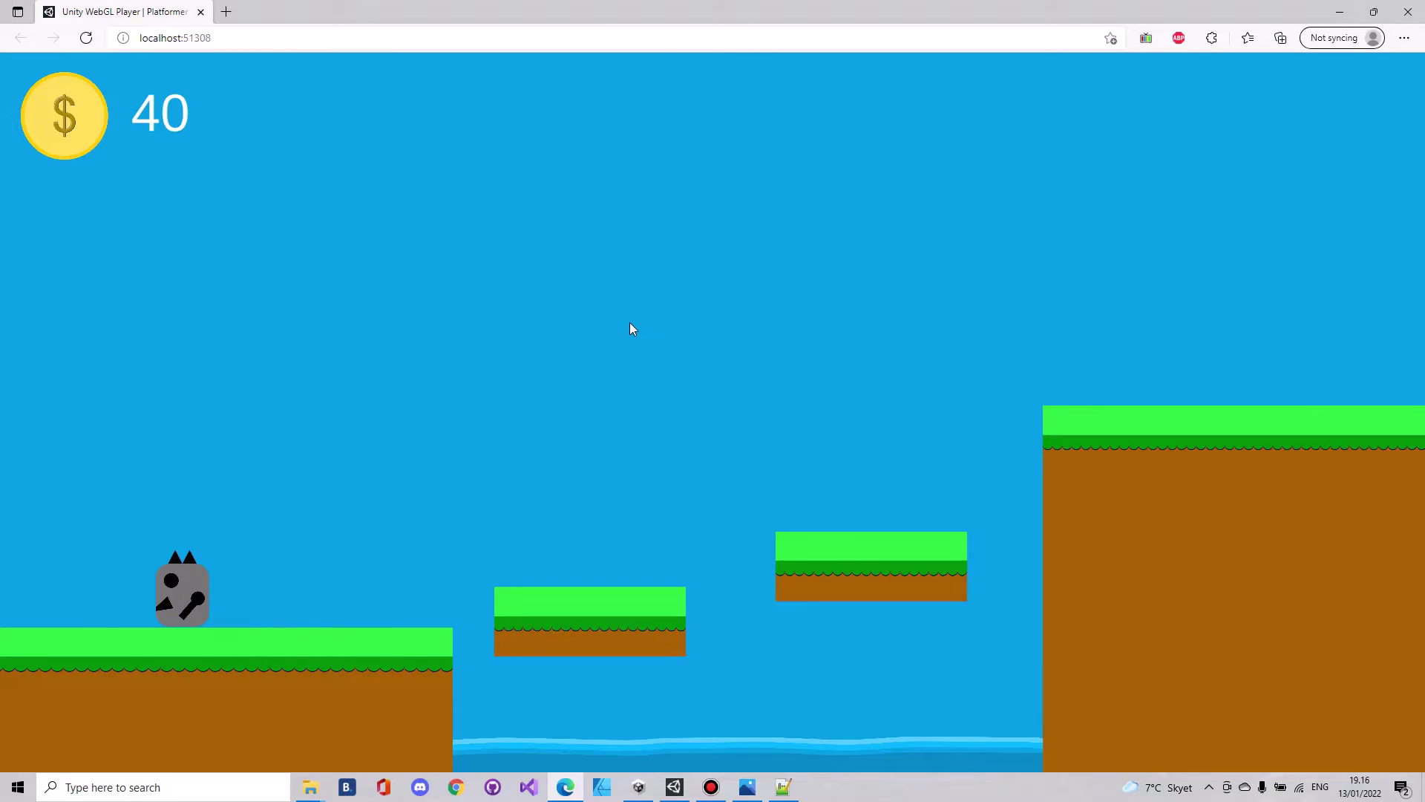
{"action": "key", "text": "Right"}
{"action": "key", "text": "Left"}
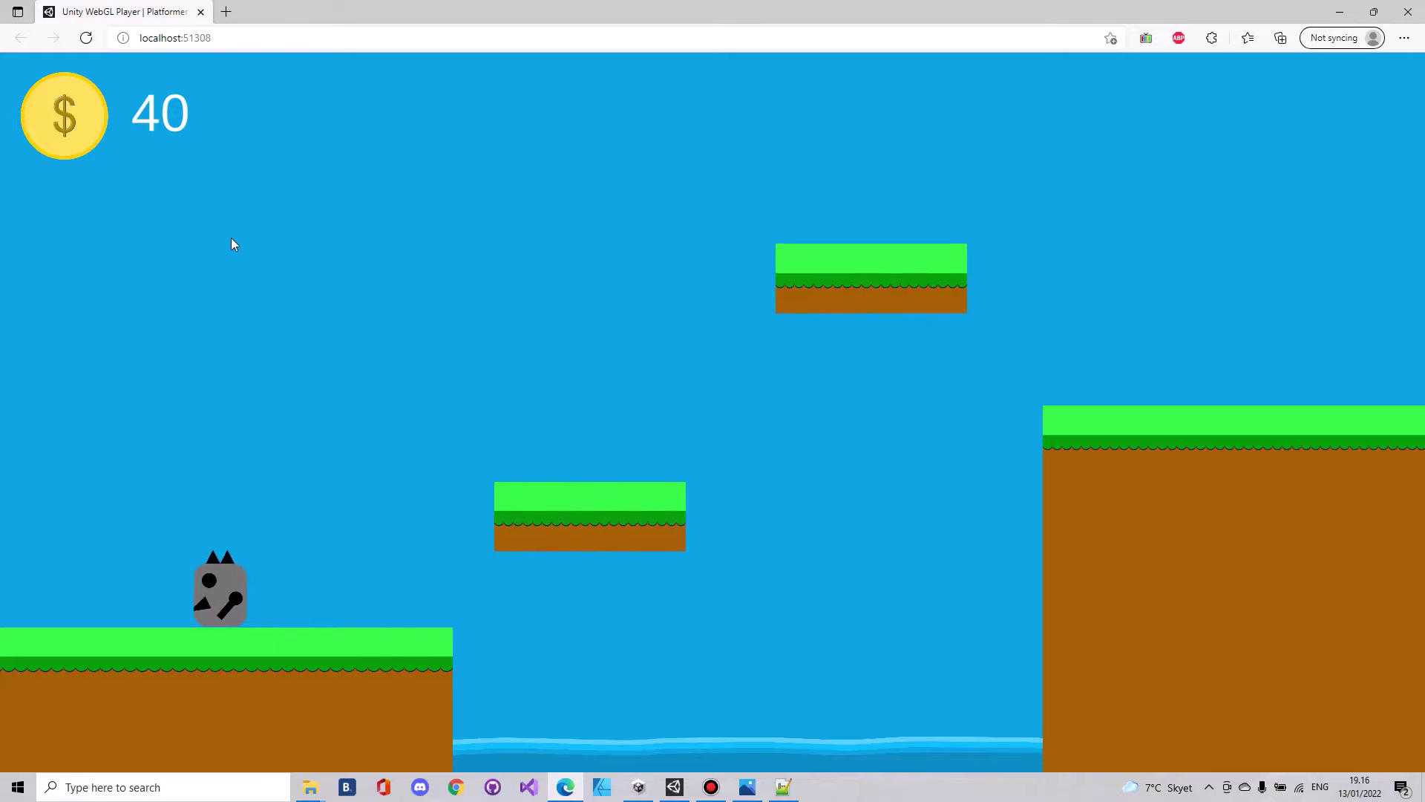
{"action": "key", "text": "Left"}
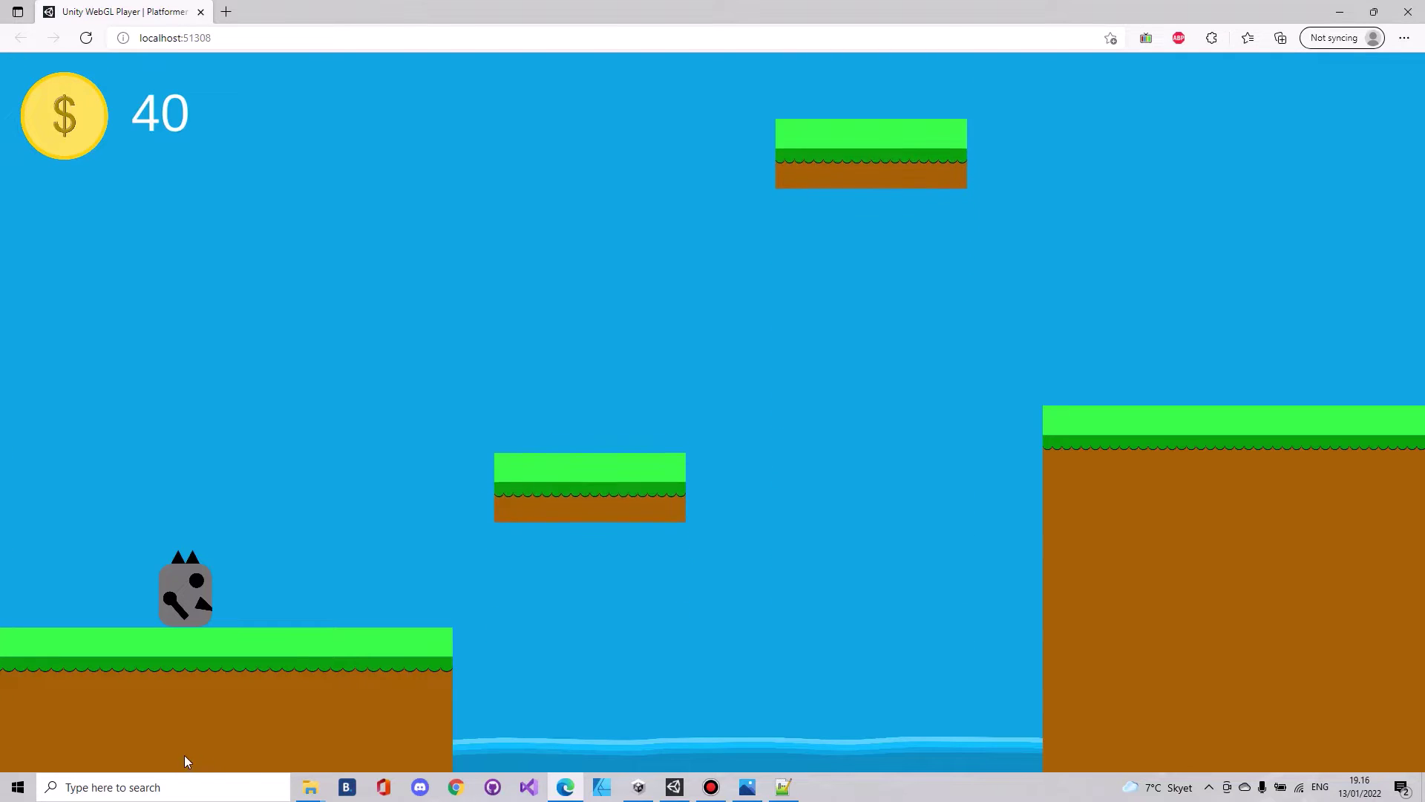
- Run and jump right across the moving platforms, then jump back left to the starting ground
{"action": "key", "text": "Right"}
{"action": "key", "text": "space"}
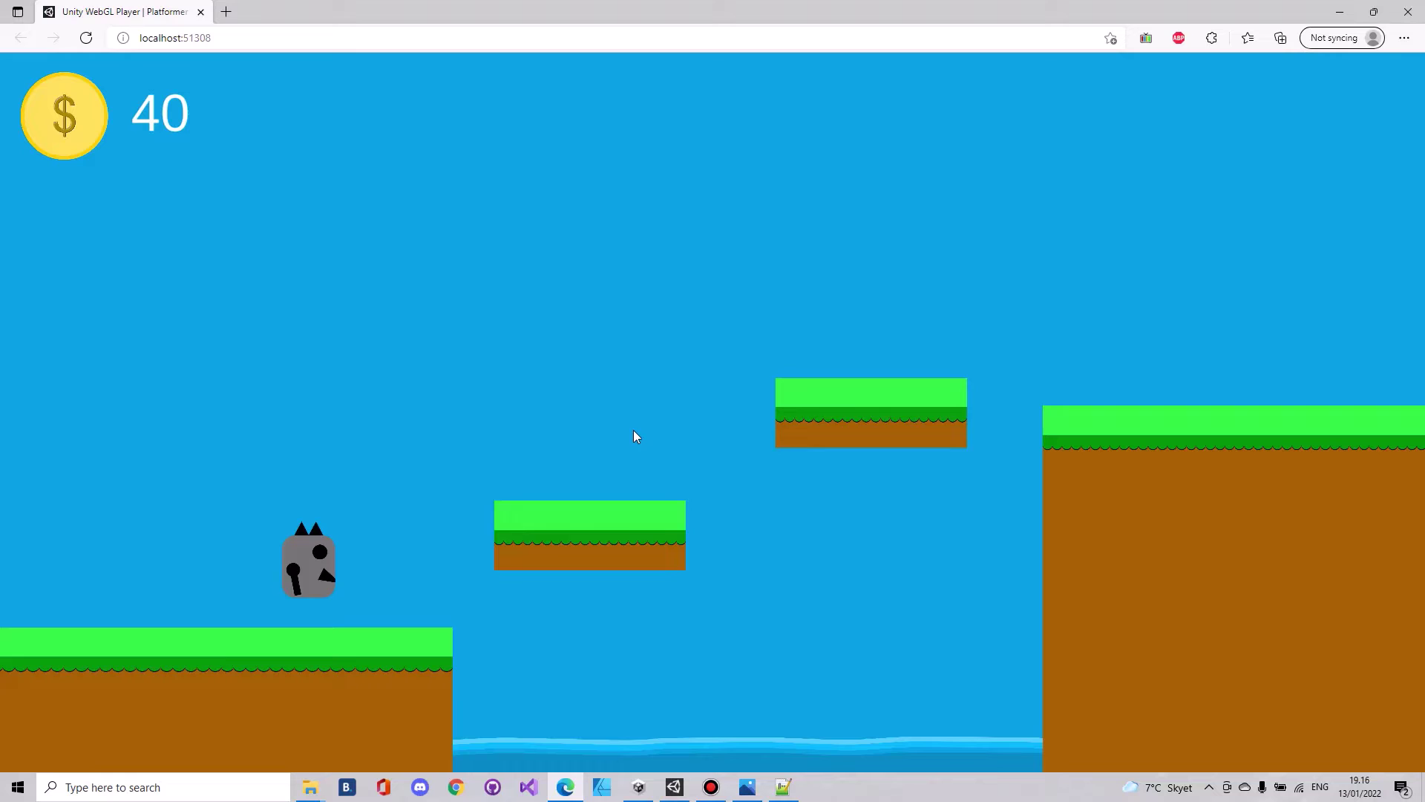
{"action": "key", "text": "space"}
{"action": "key", "text": "space"}
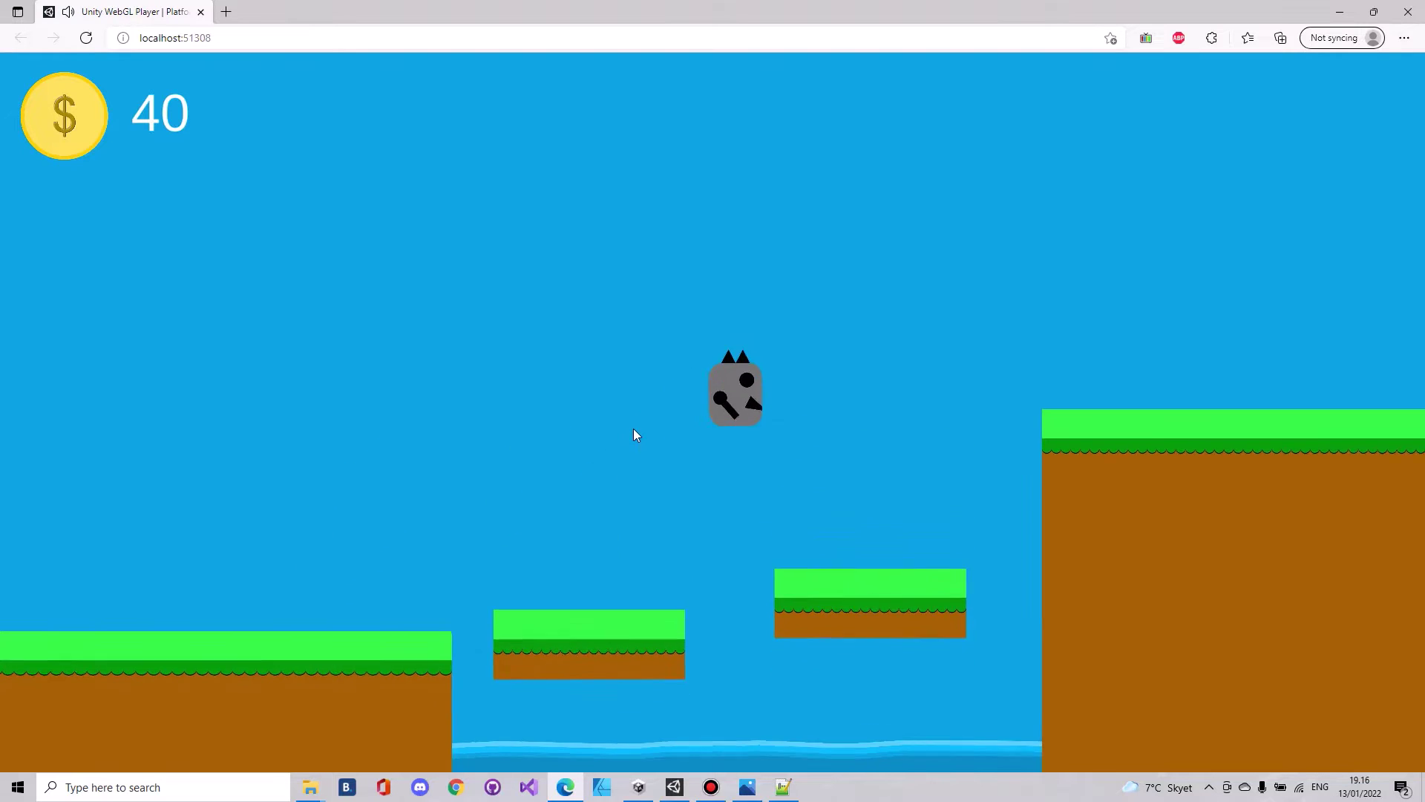
{"action": "key", "text": "space"}
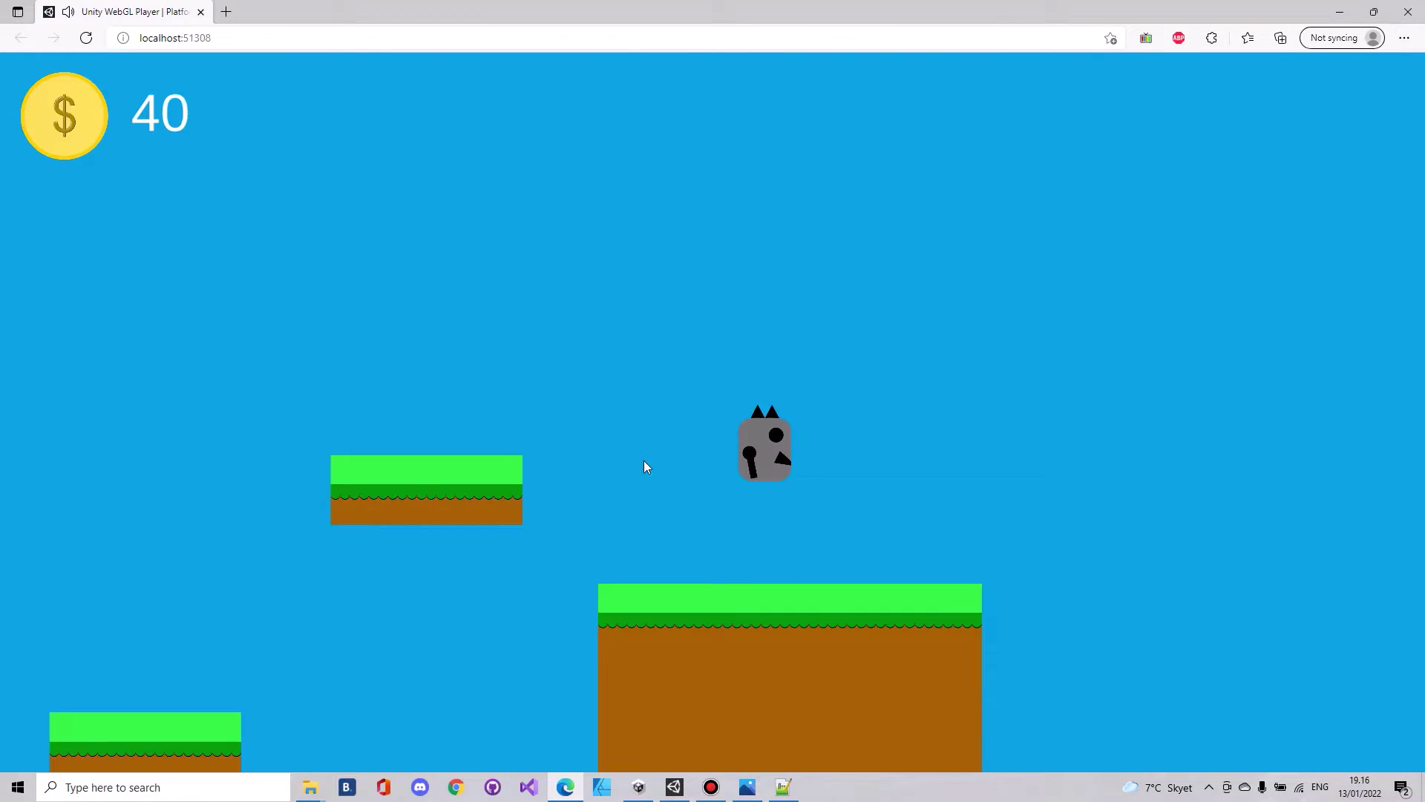
{"action": "key", "text": "Left"}
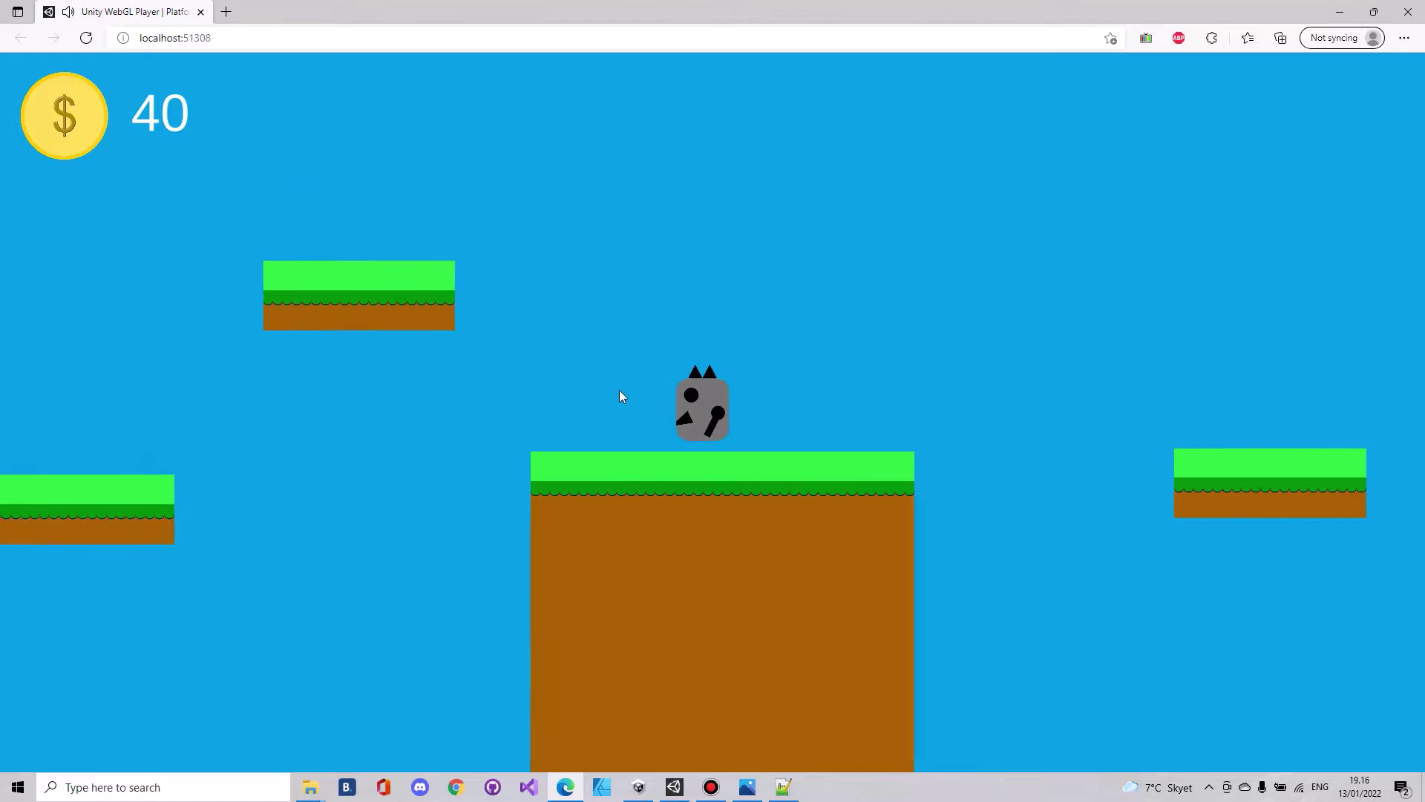
{"action": "key", "text": "Left"}
{"action": "key", "text": "space"}
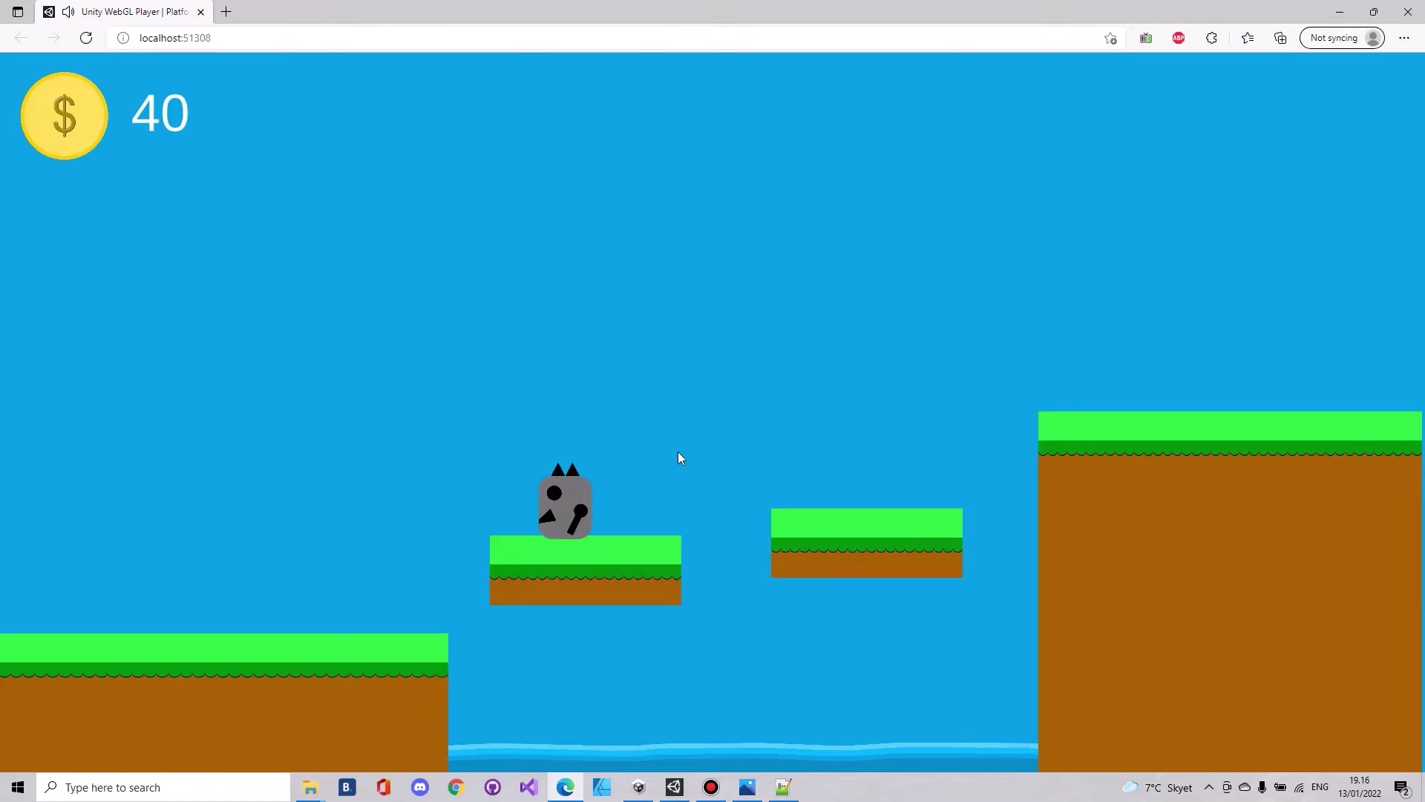
{"action": "key", "text": "Left"}
{"action": "key", "text": "space"}
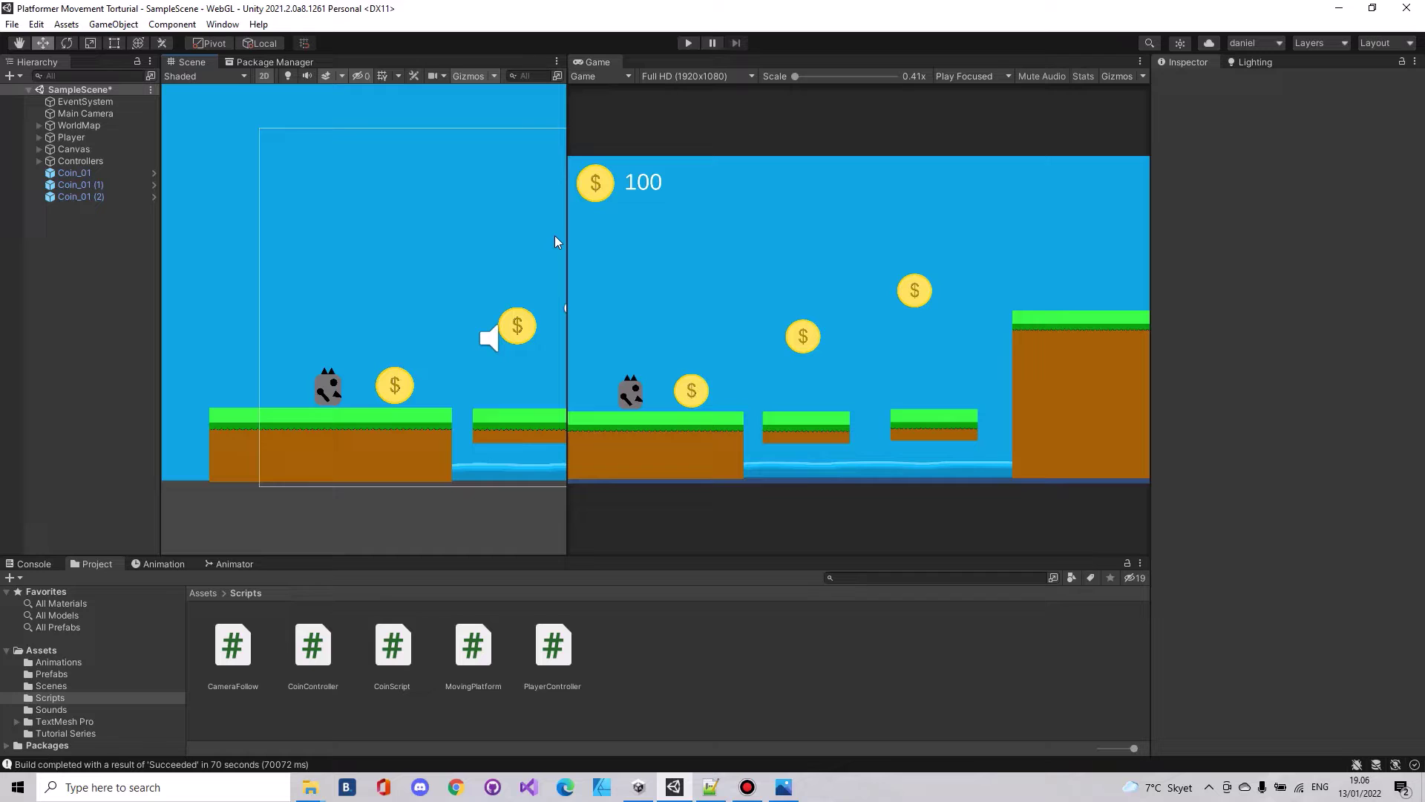
- Select the Canvas and keep Scale With Screen Size at 800×600 reference resolution, match 0.5
{"action": "left_click_drag", "start_coordinate": [567, 254], "coordinate": [600, 254]}
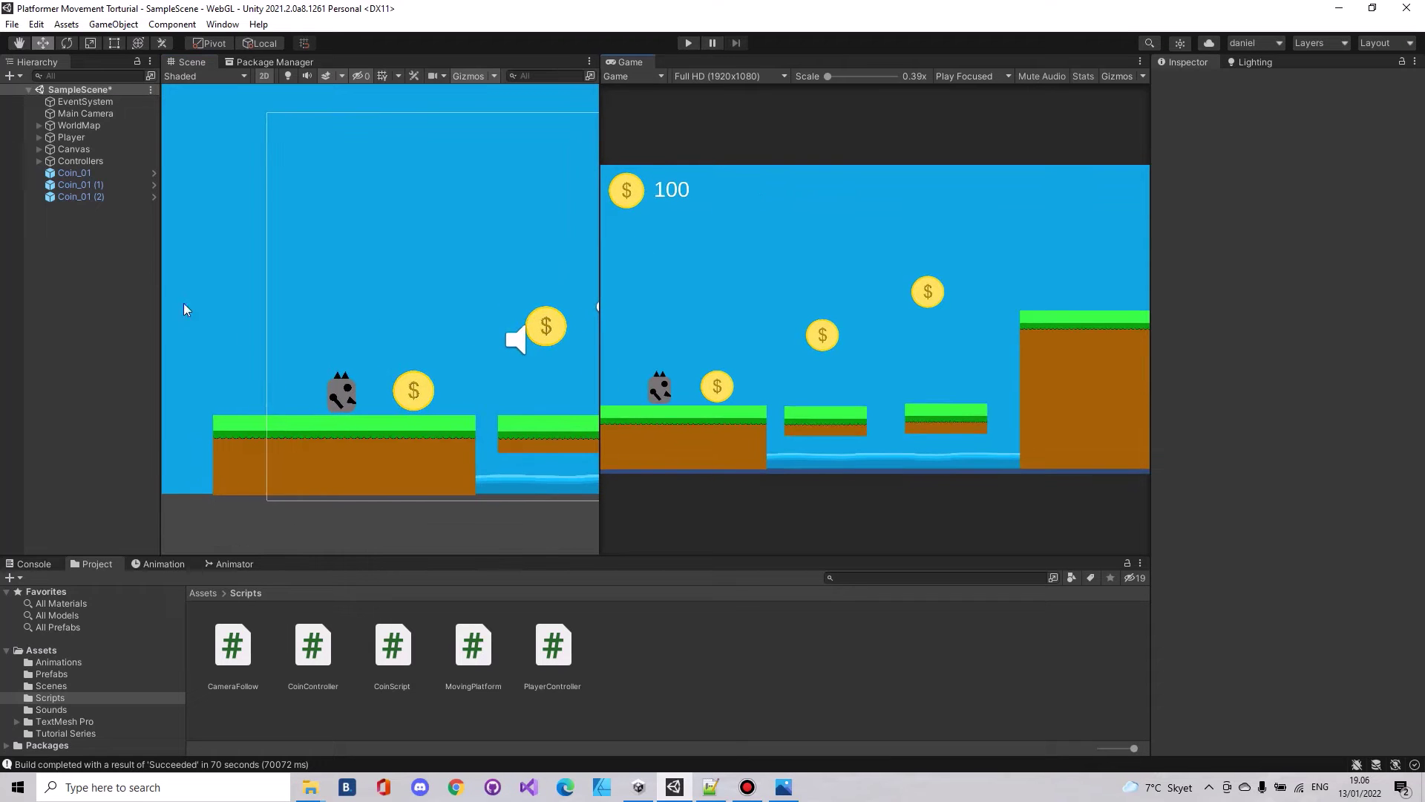
{"action": "left_click", "coordinate": [64, 148]}
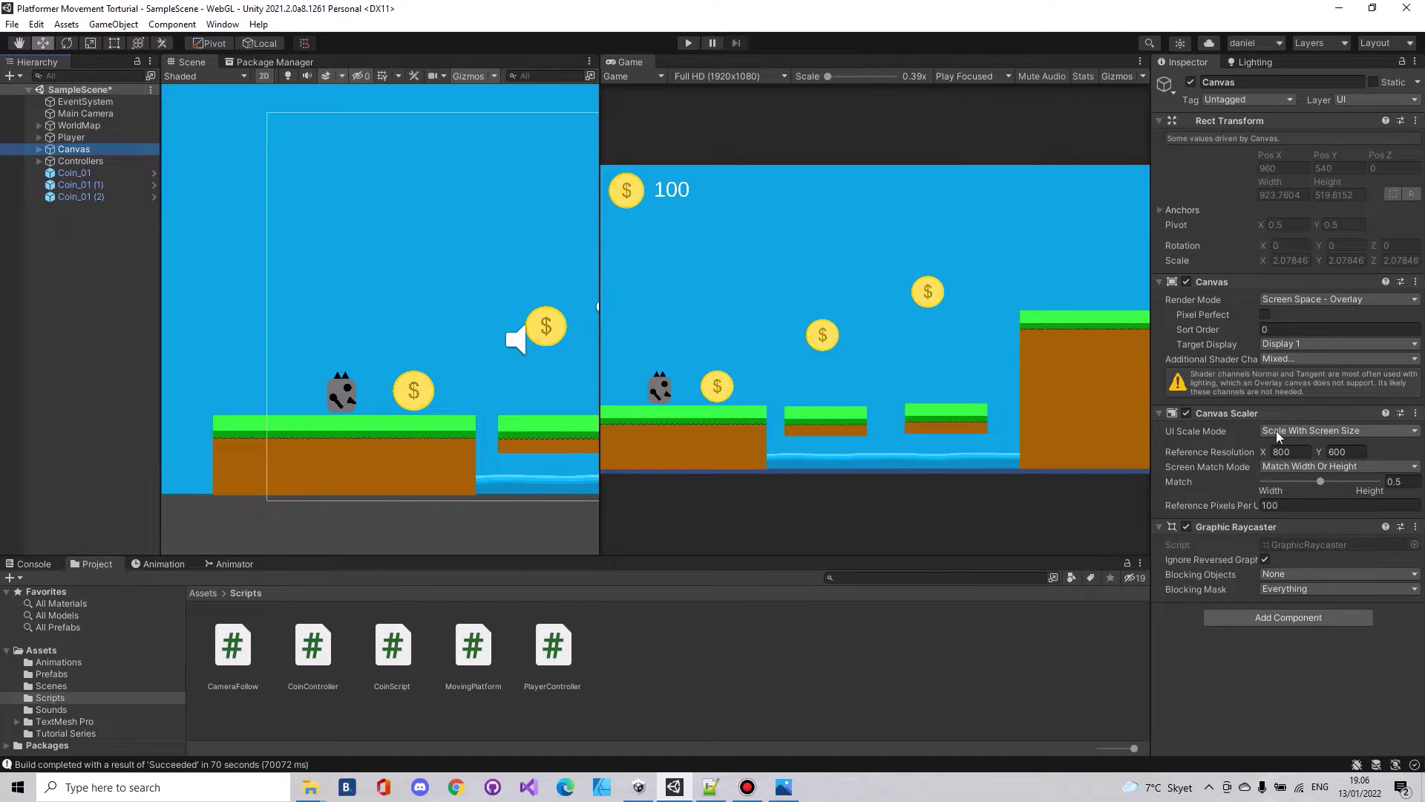
{"action": "left_click", "coordinate": [1314, 430]}
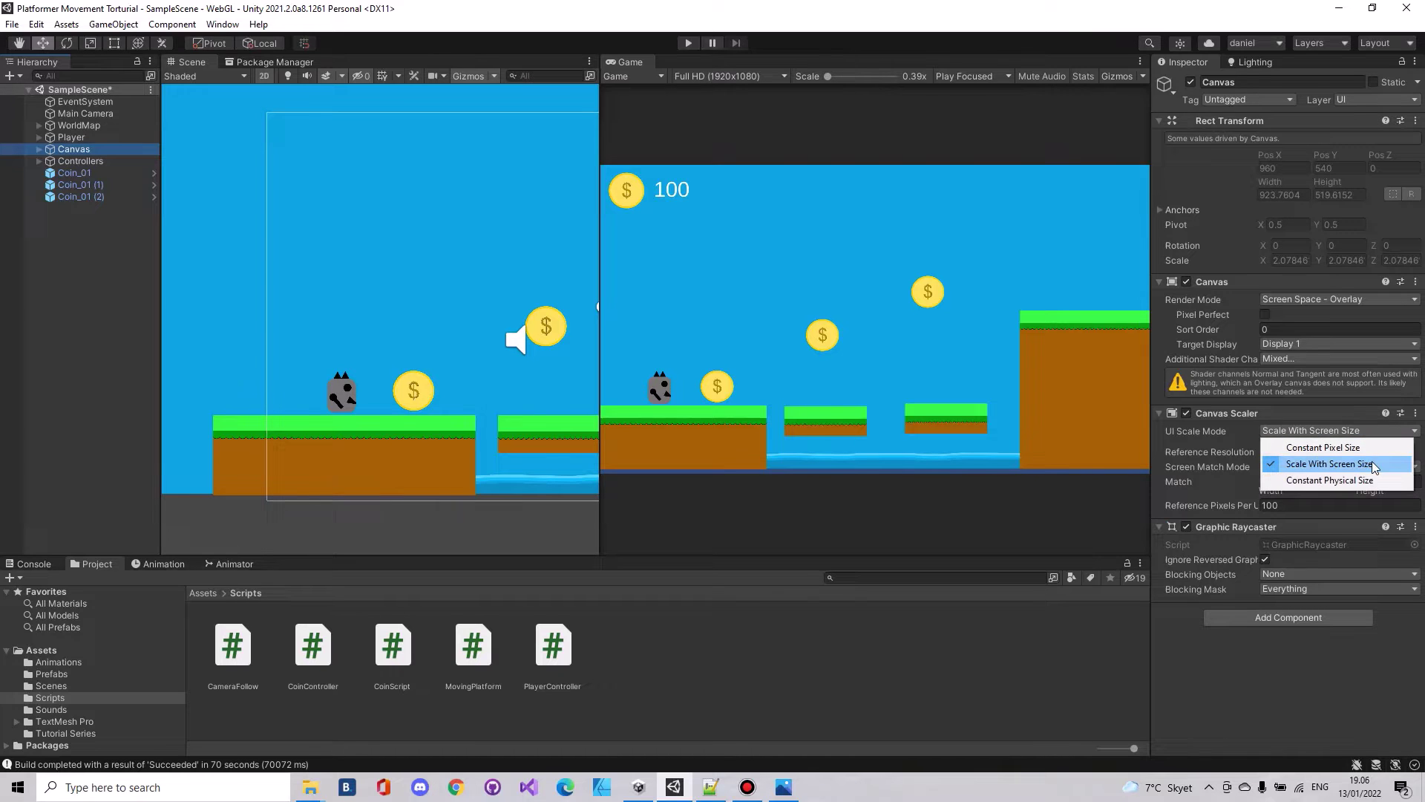
{"action": "left_click", "coordinate": [1364, 465]}
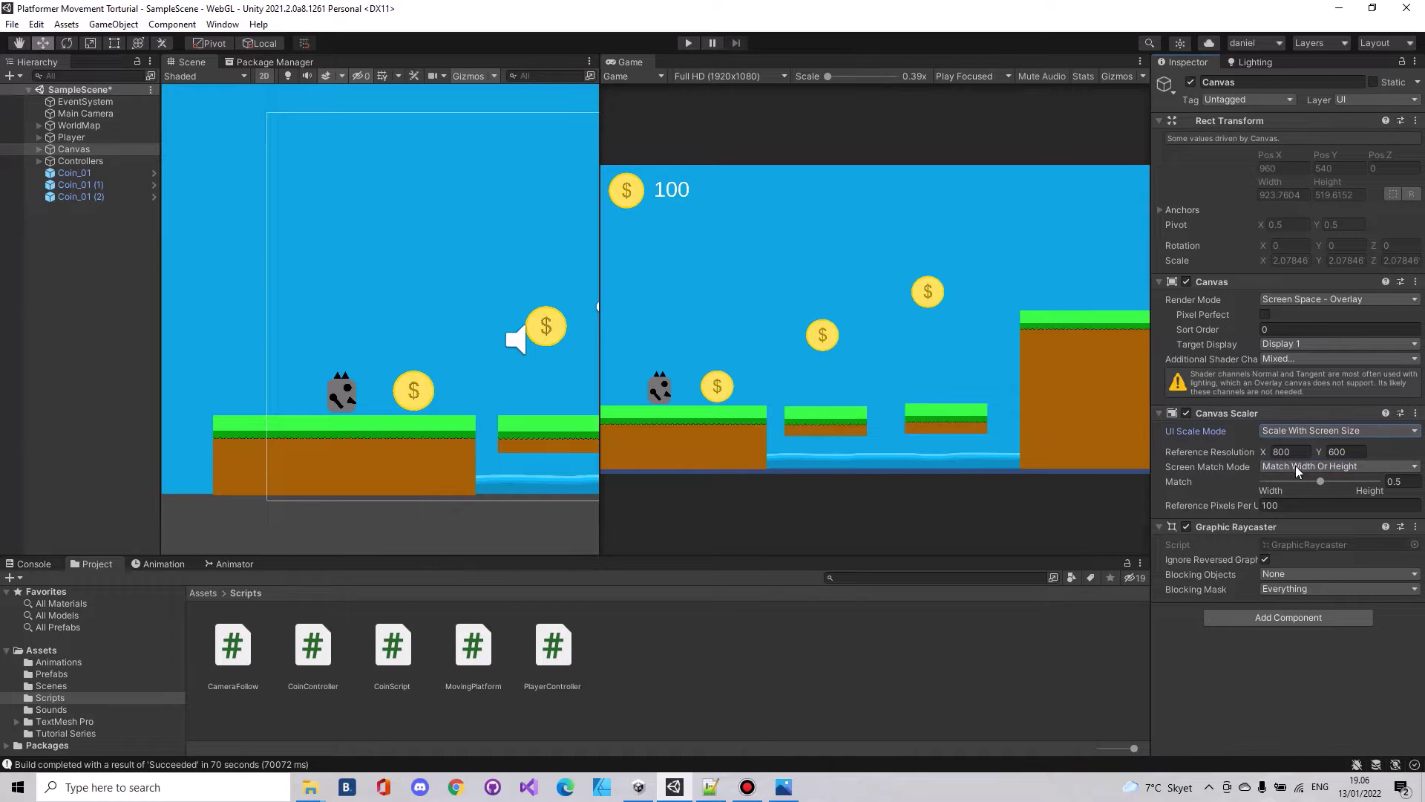
{"action": "left_click", "coordinate": [1357, 453]}
{"action": "left_click", "coordinate": [1289, 452]}
{"action": "left_click", "coordinate": [1409, 483]}
- Open Build Settings, switch back to WebGL after viewing Windows, Mac, Linux, and start Build And Run
{"action": "left_click", "coordinate": [12, 24]}
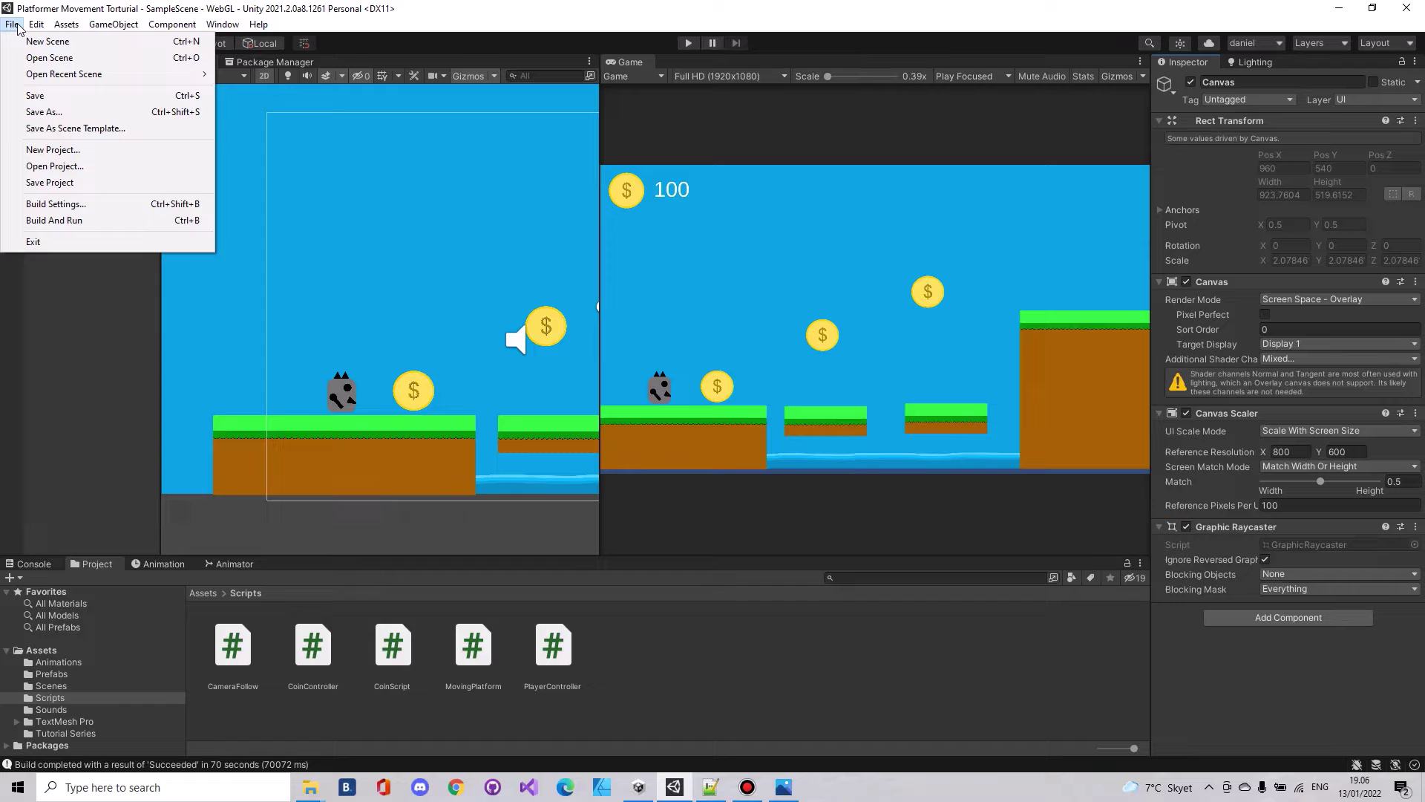
{"action": "left_click", "coordinate": [91, 207]}
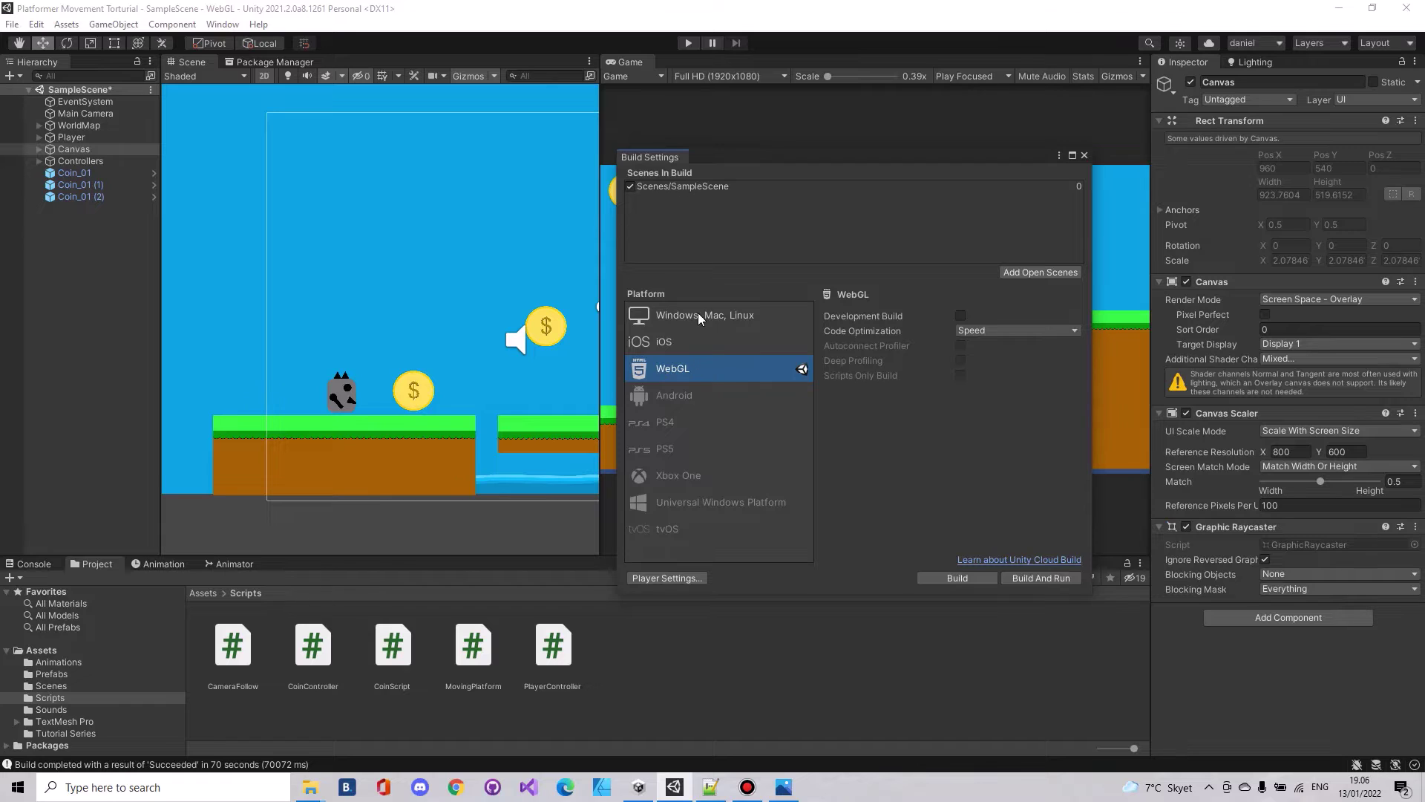
{"action": "left_click", "coordinate": [719, 318]}
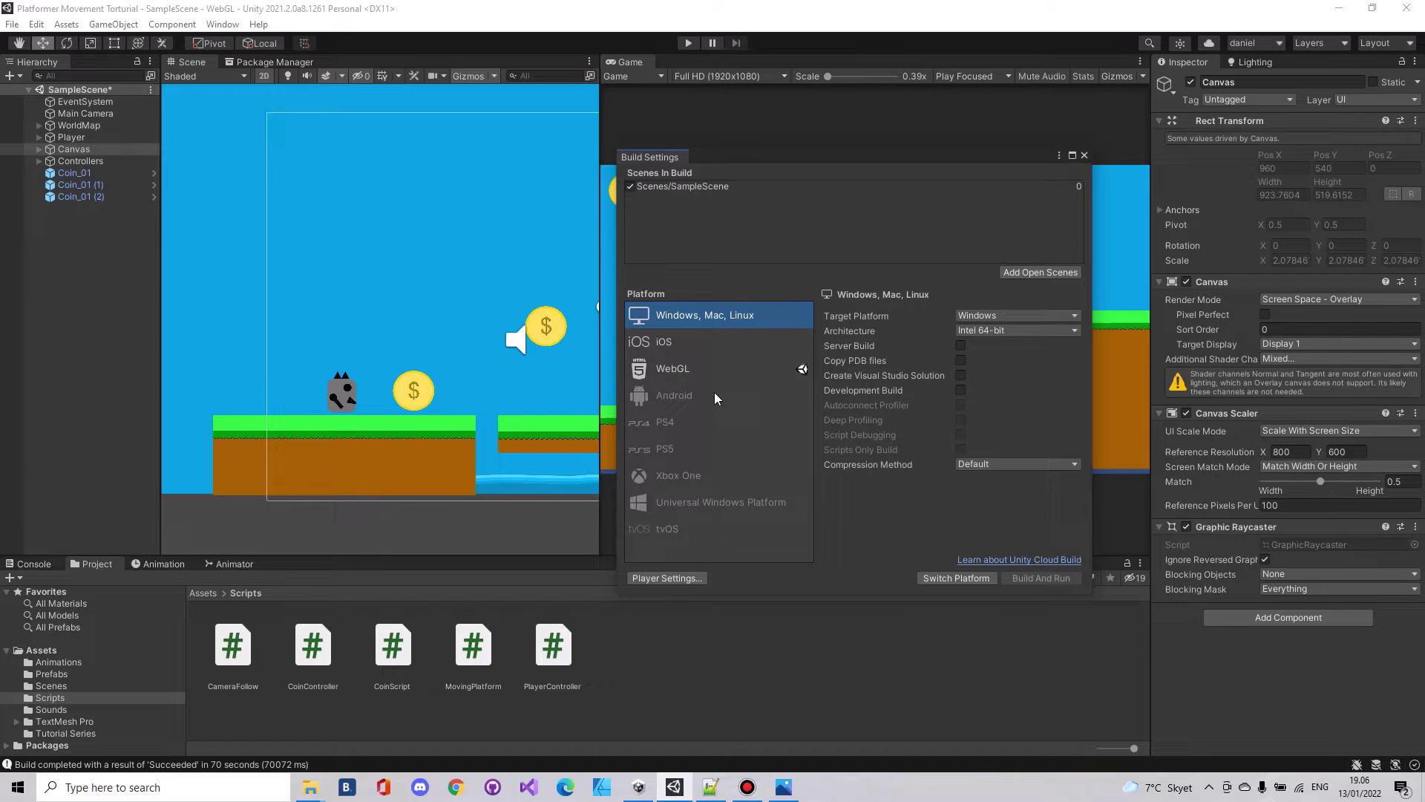
{"action": "left_click", "coordinate": [683, 375]}
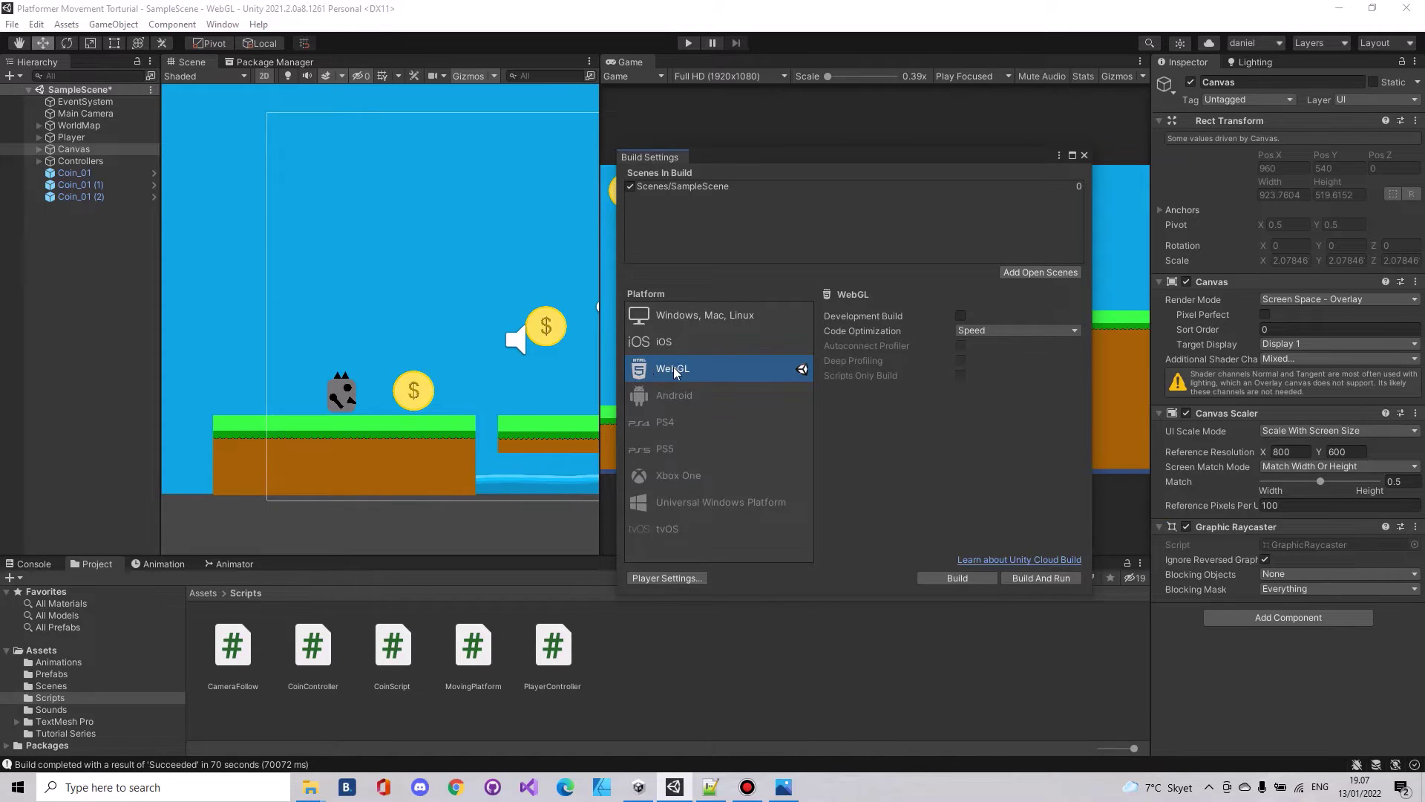
{"action": "left_click", "coordinate": [1042, 578]}
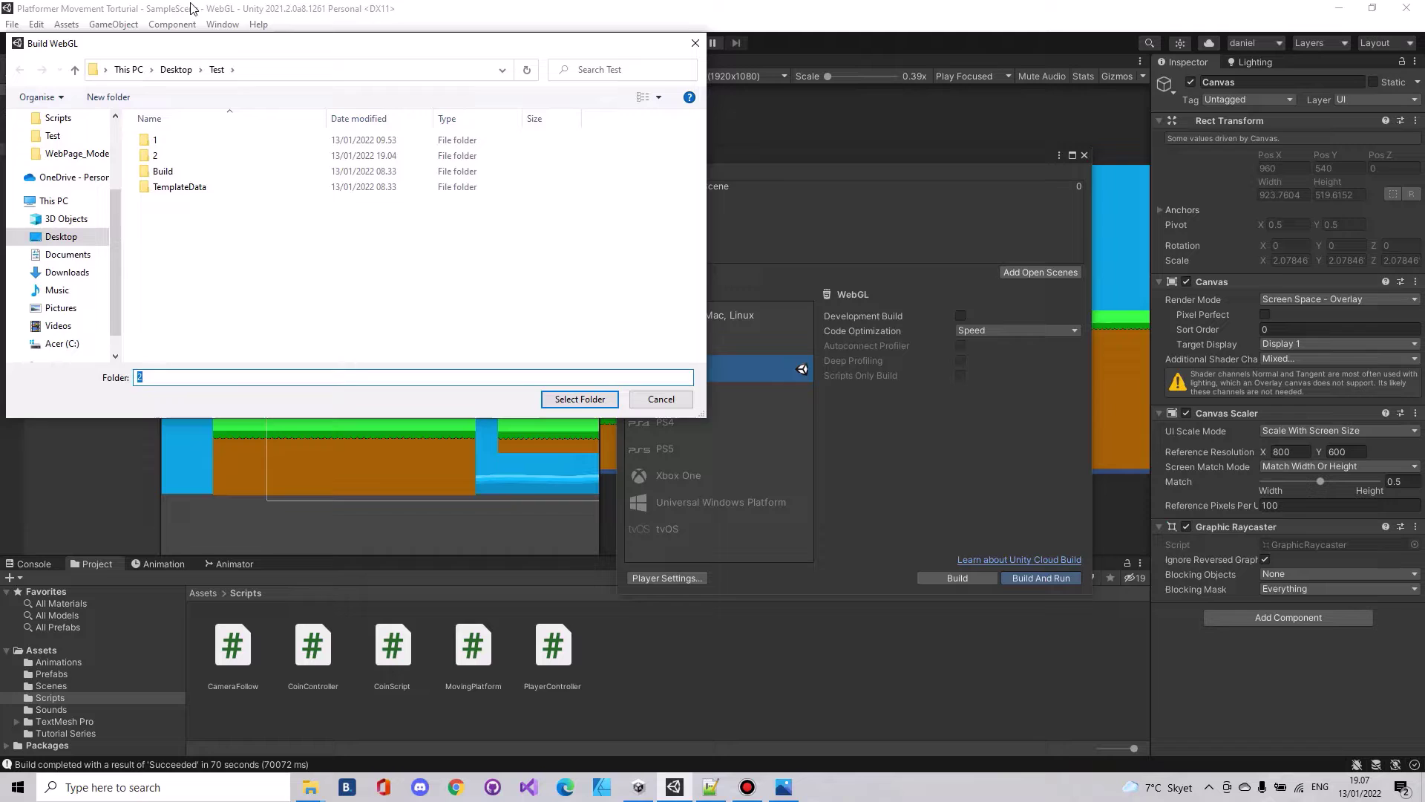
- Create a new folder Test3 inside Desktop\Test and select it as the build output folder
{"action": "left_click_drag", "start_coordinate": [217, 43], "coordinate": [366, 88]}
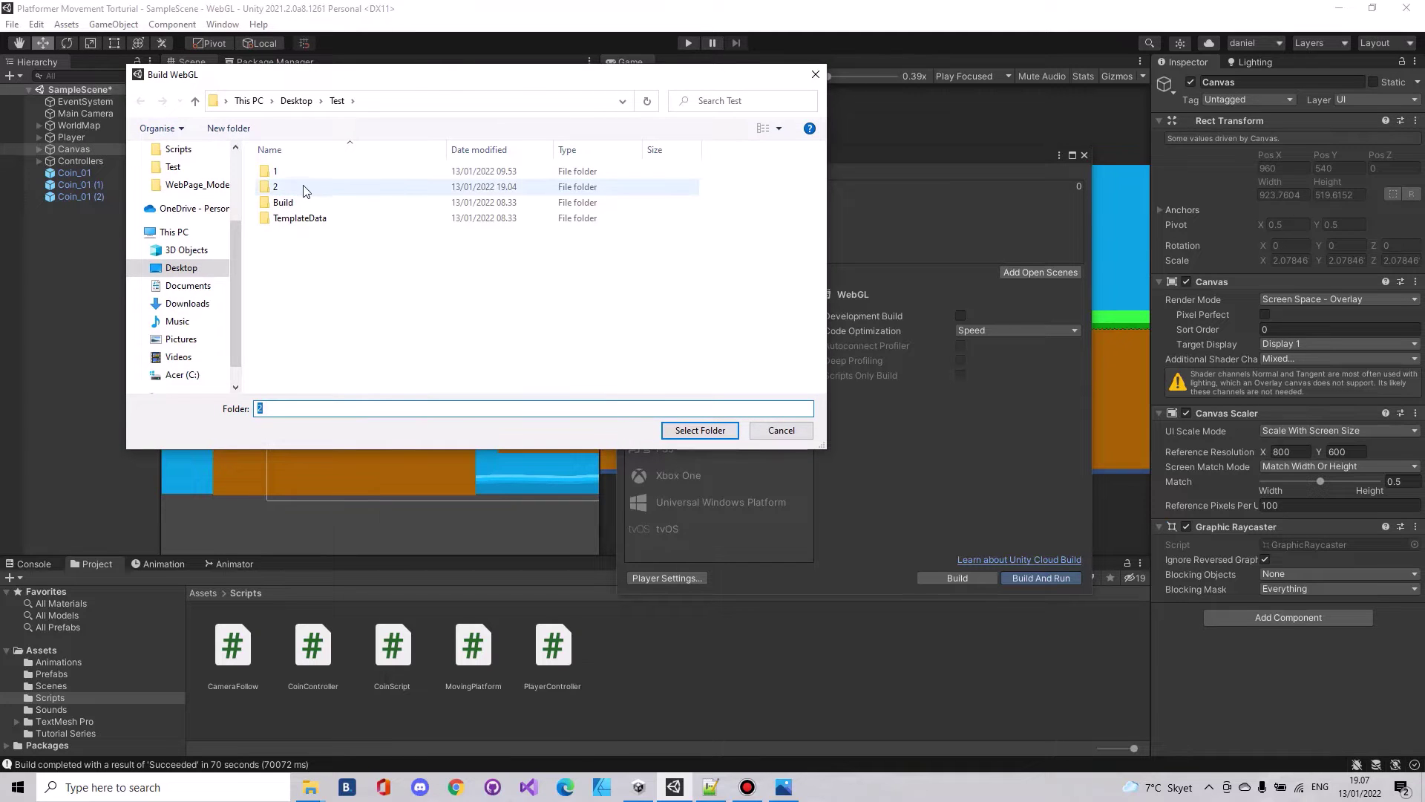
{"action": "right_click", "coordinate": [291, 298]}
{"action": "mouse_move", "coordinate": [341, 475]}
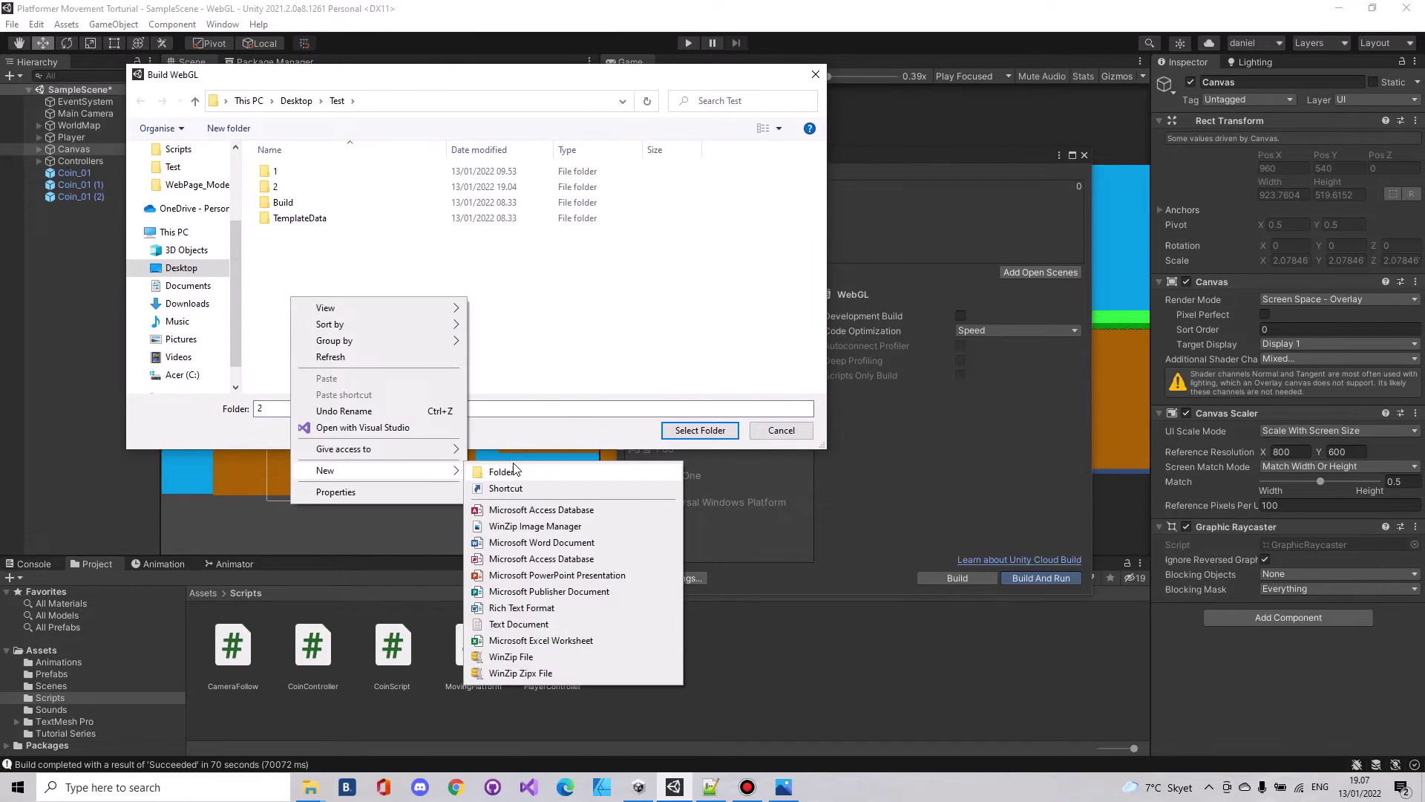
{"action": "left_click", "coordinate": [511, 472]}
{"action": "type", "text": "TEs"}
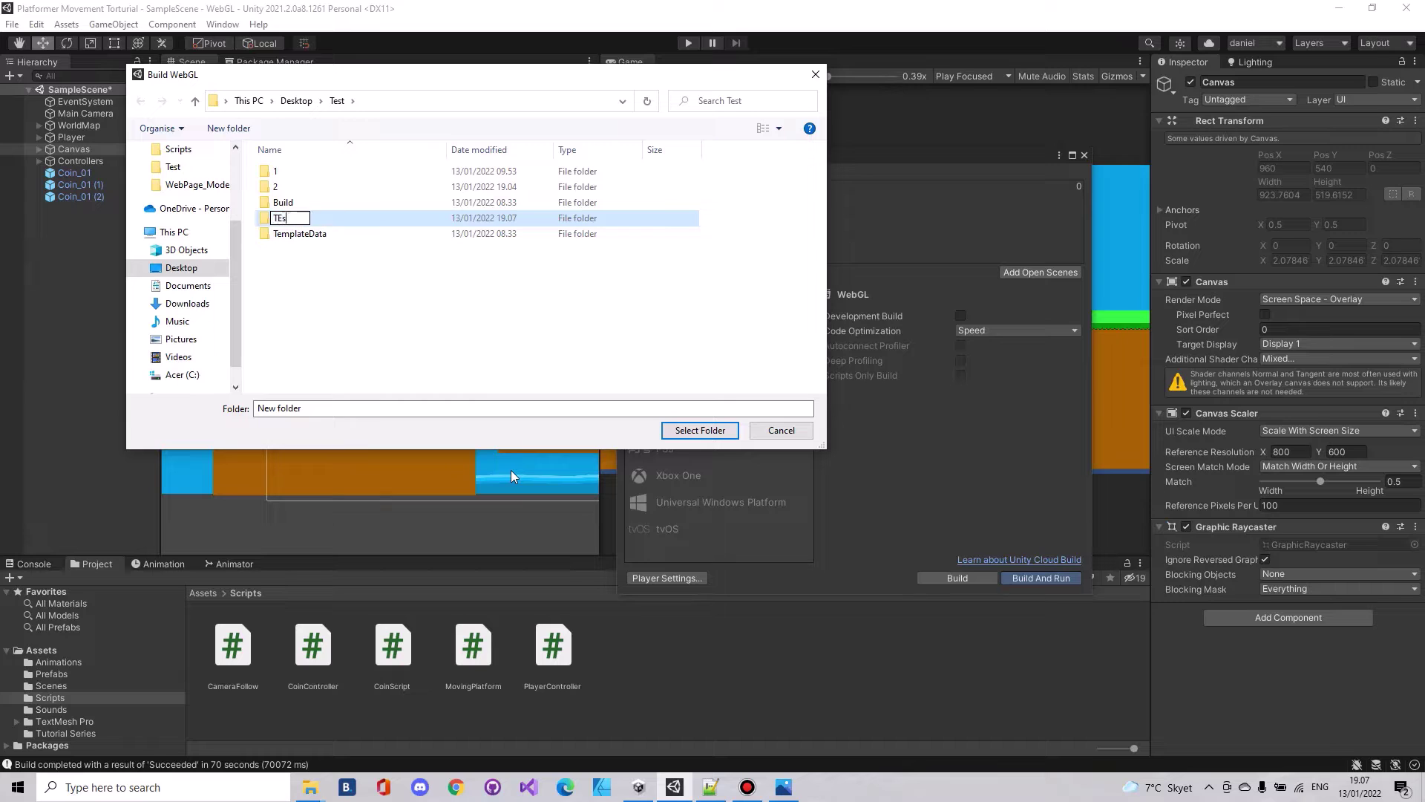
{"action": "type", "text": "t3"}
{"action": "key", "text": "Return"}
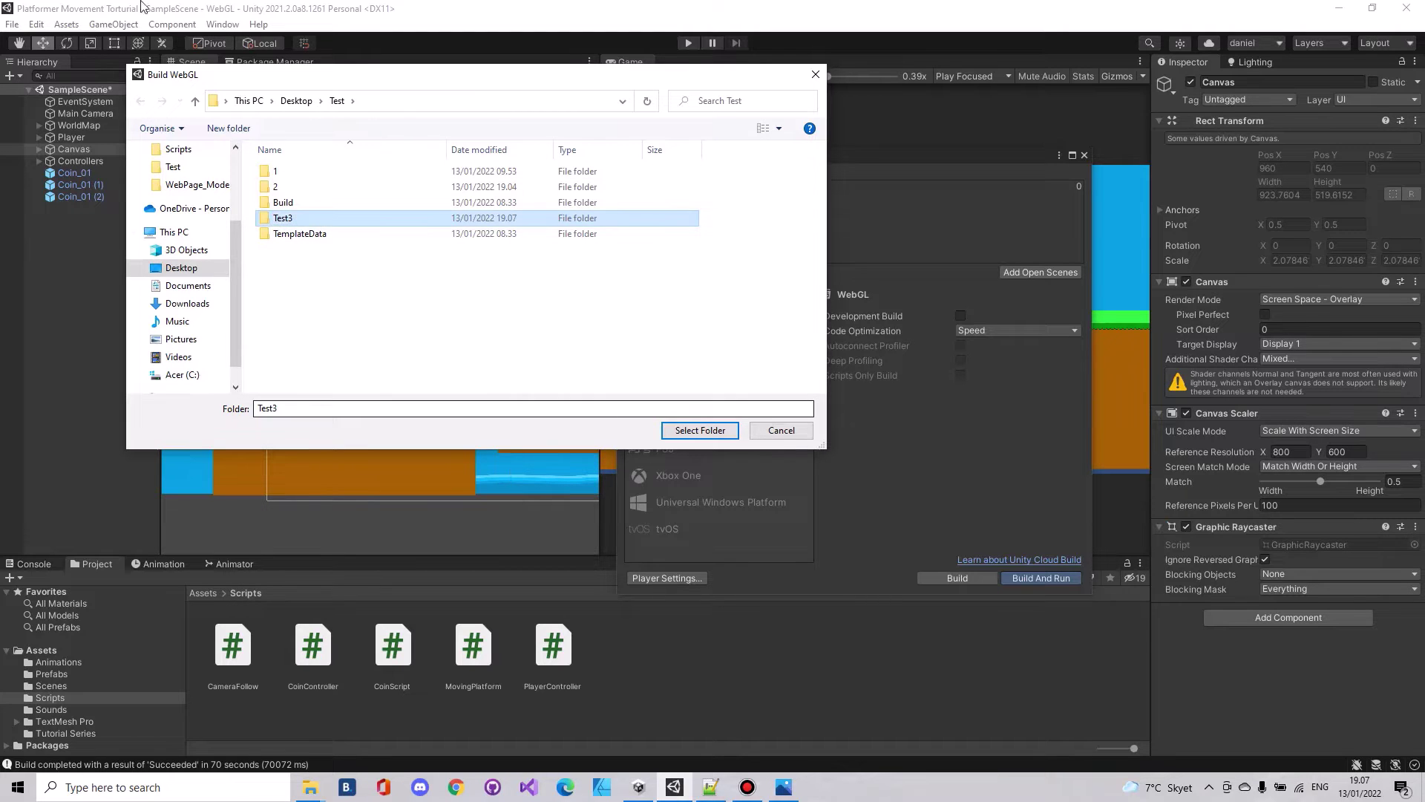
{"action": "left_click", "coordinate": [700, 430]}
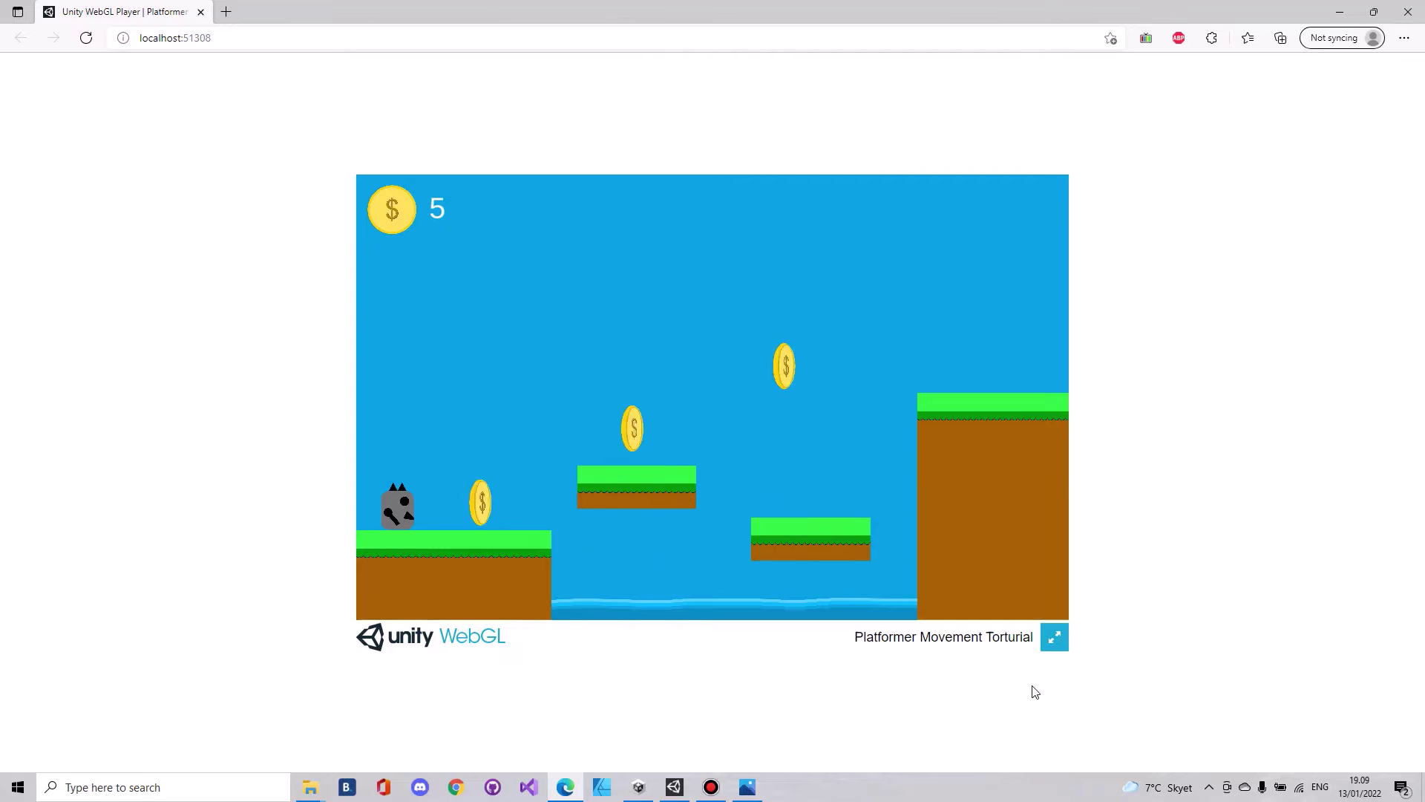
- Play the build fullscreen briefly, then exit and restore Edge to a smaller window over Unity
{"action": "left_click", "coordinate": [1058, 640]}
{"action": "key", "text": "Right"}
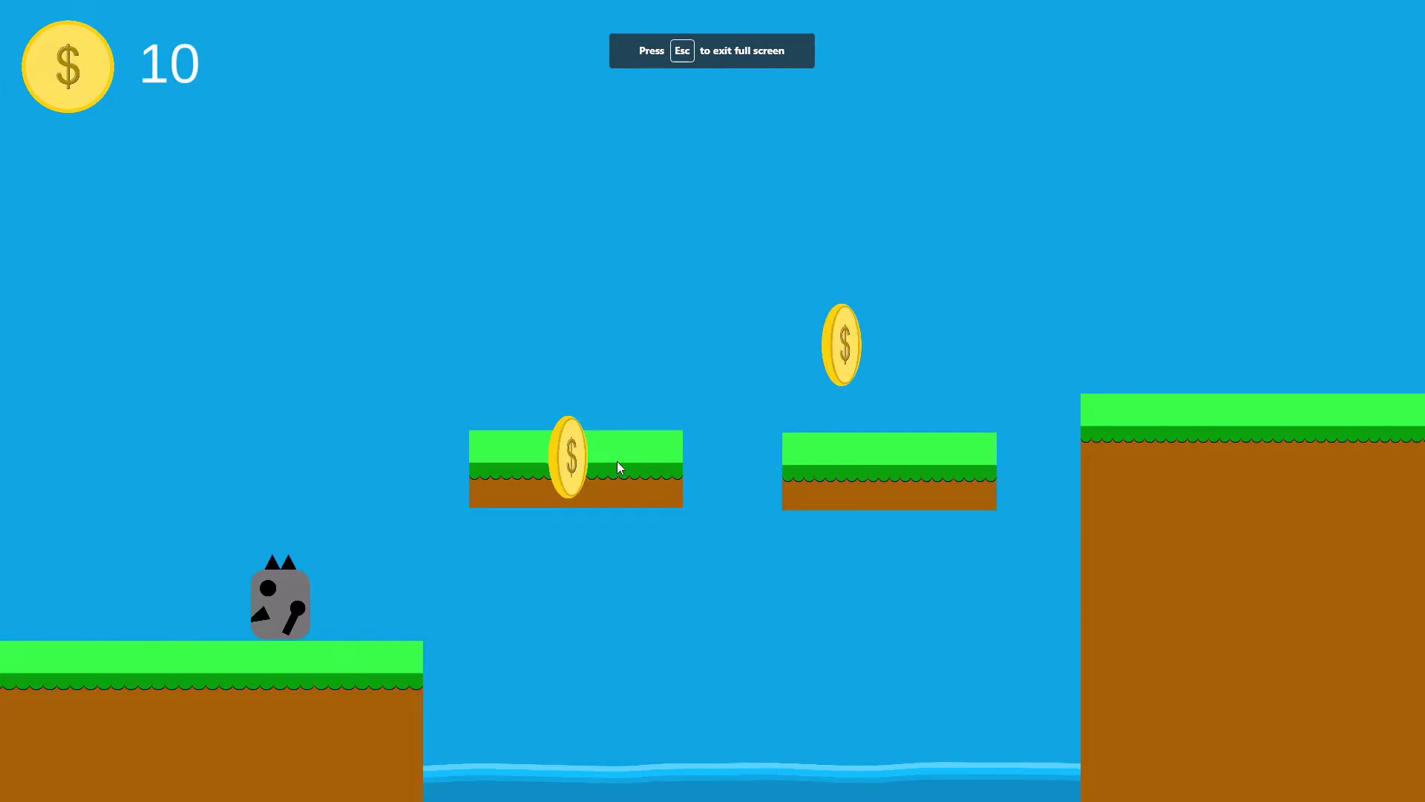
{"action": "key", "text": "Left"}
{"action": "key", "text": "Right"}
{"action": "key", "text": "Left"}
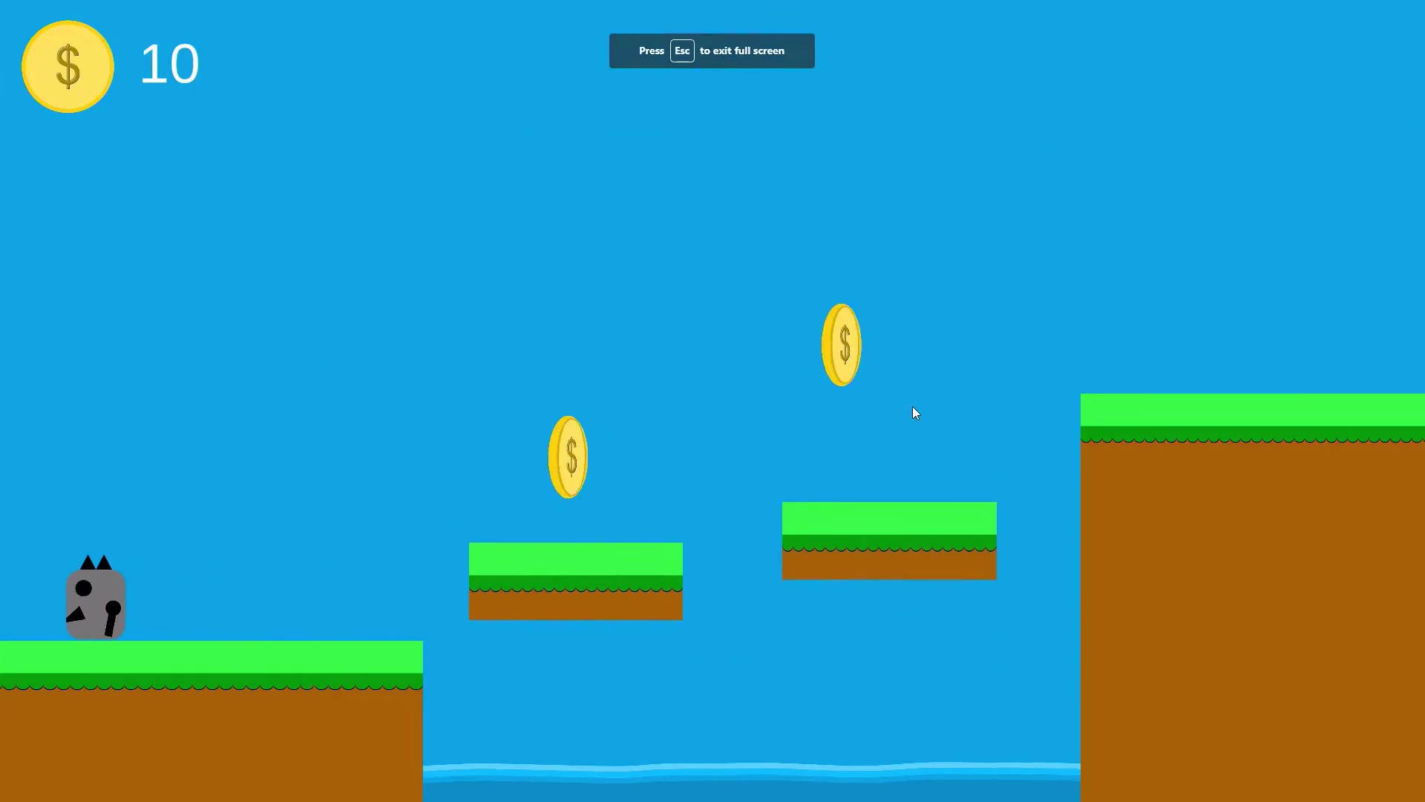
{"action": "key", "text": "Right"}
{"action": "key", "text": "Escape"}
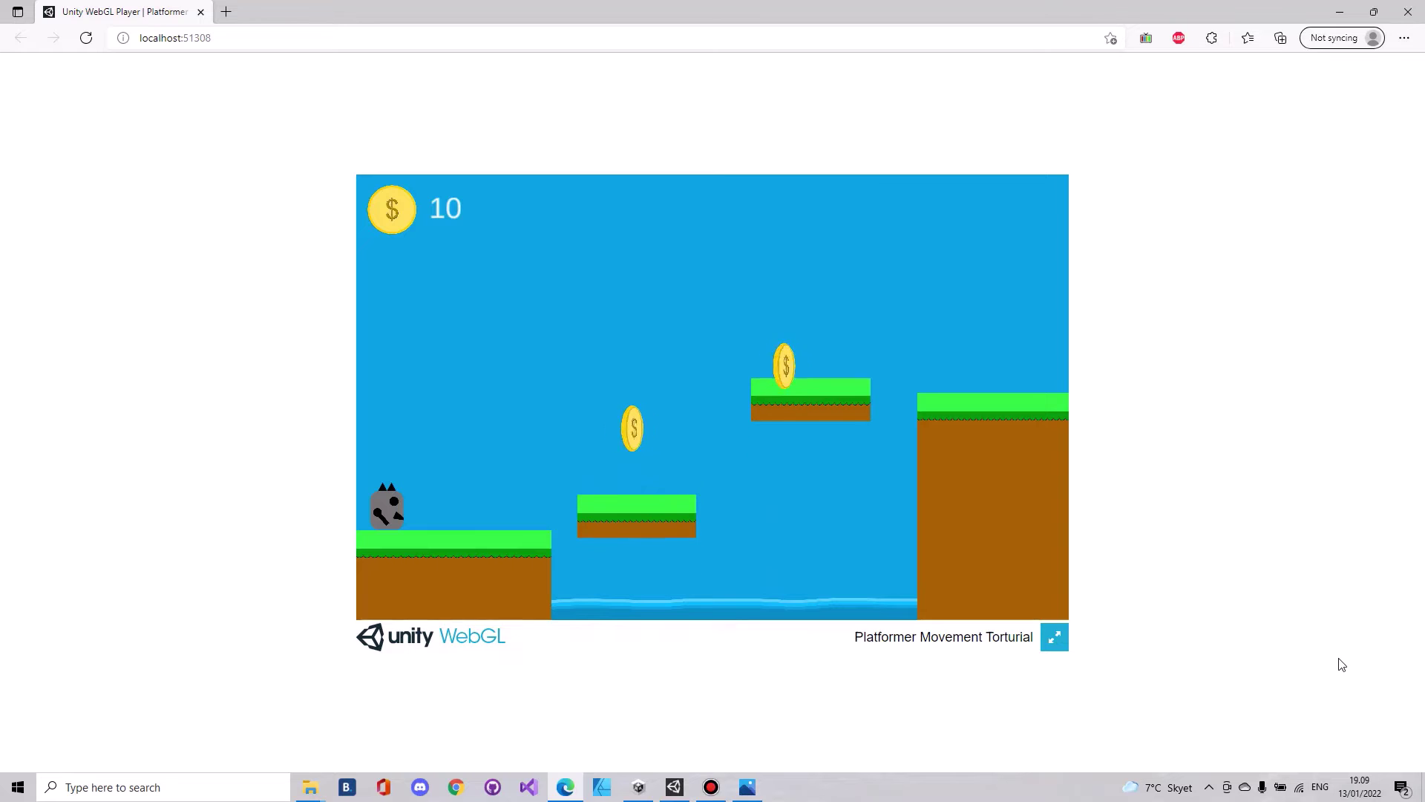
{"action": "left_click_drag", "start_coordinate": [771, 18], "coordinate": [740, 56]}
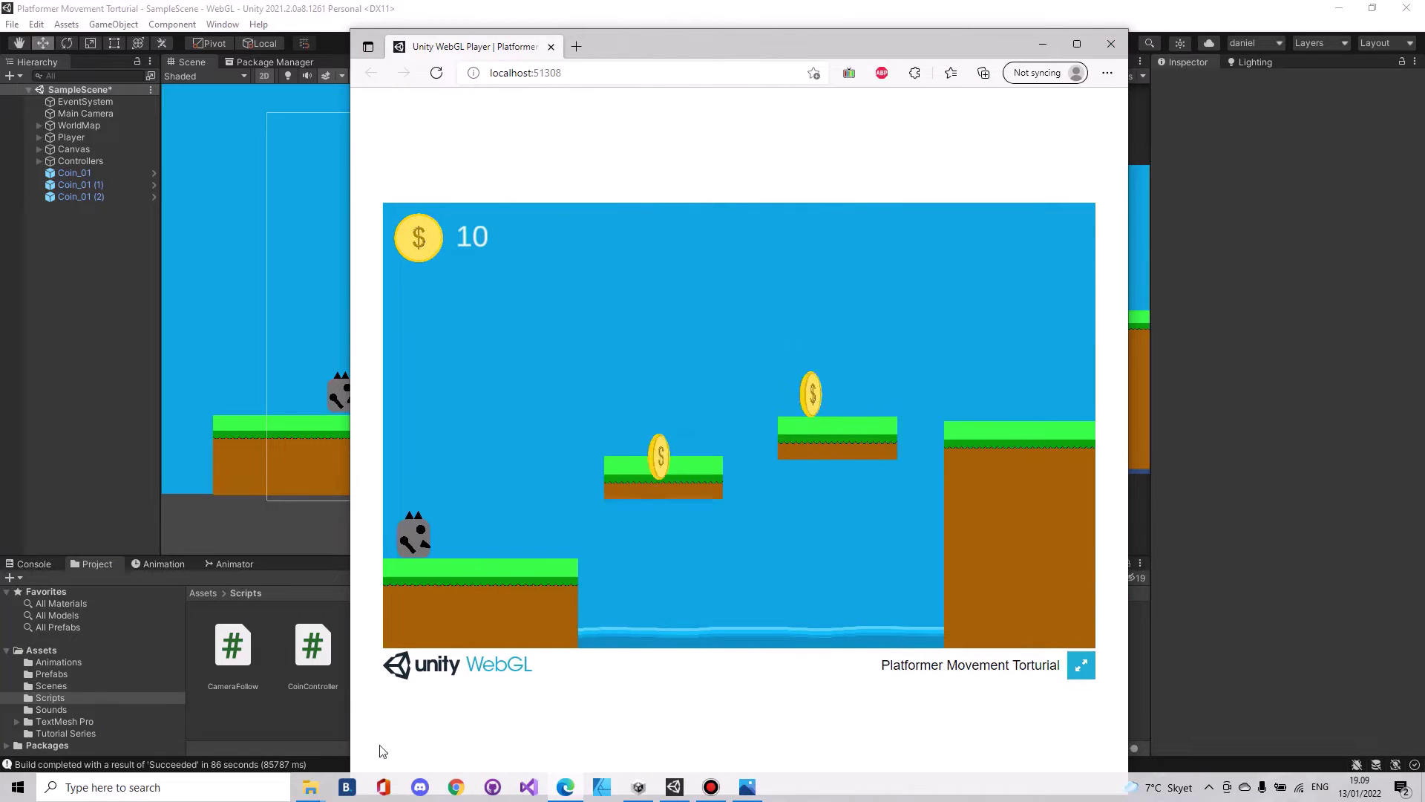
- Open the Test3 build folder in File Explorer and edit its index.html with Notepad++
{"action": "mouse_move", "coordinate": [312, 790]}
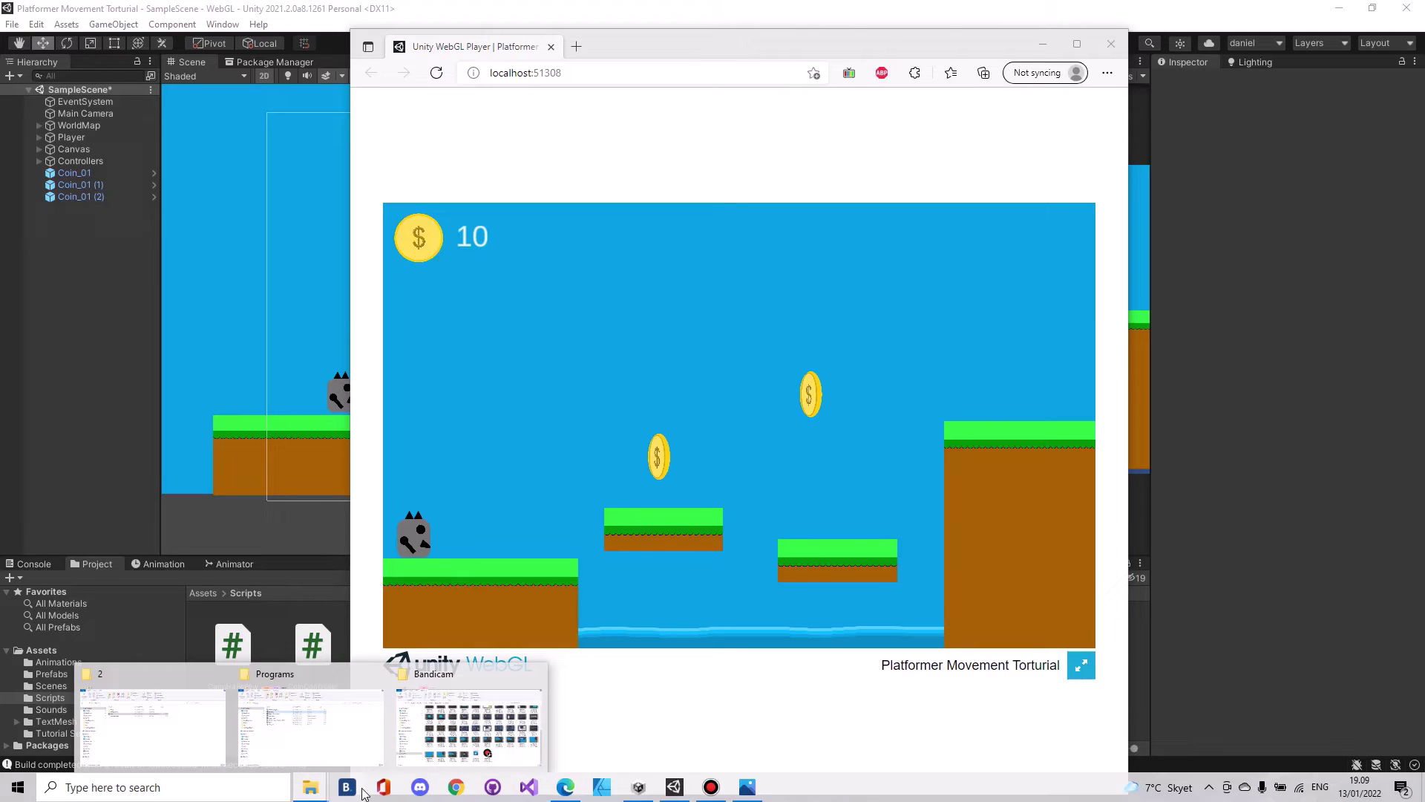
{"action": "left_click", "coordinate": [224, 707]}
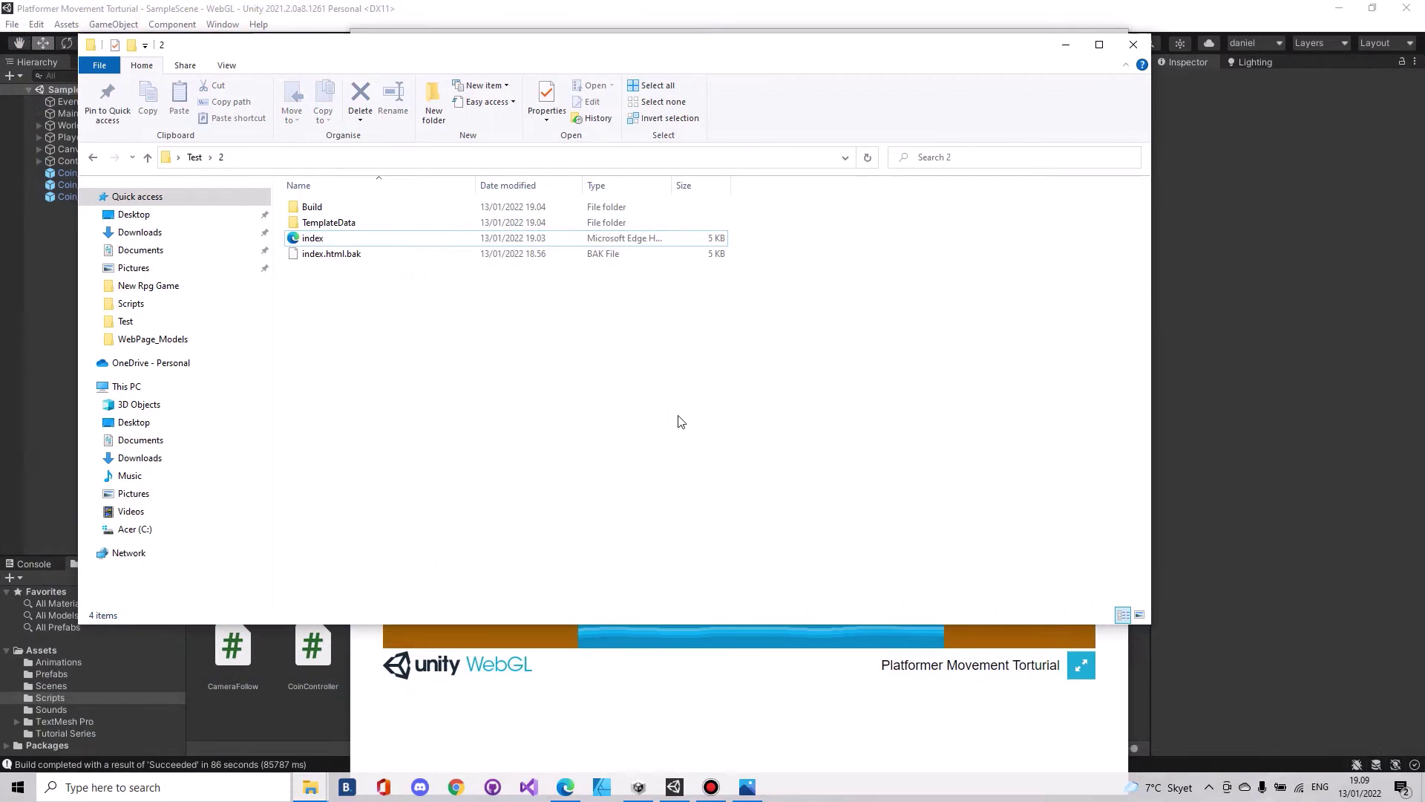
{"action": "key", "text": "alt+Left"}
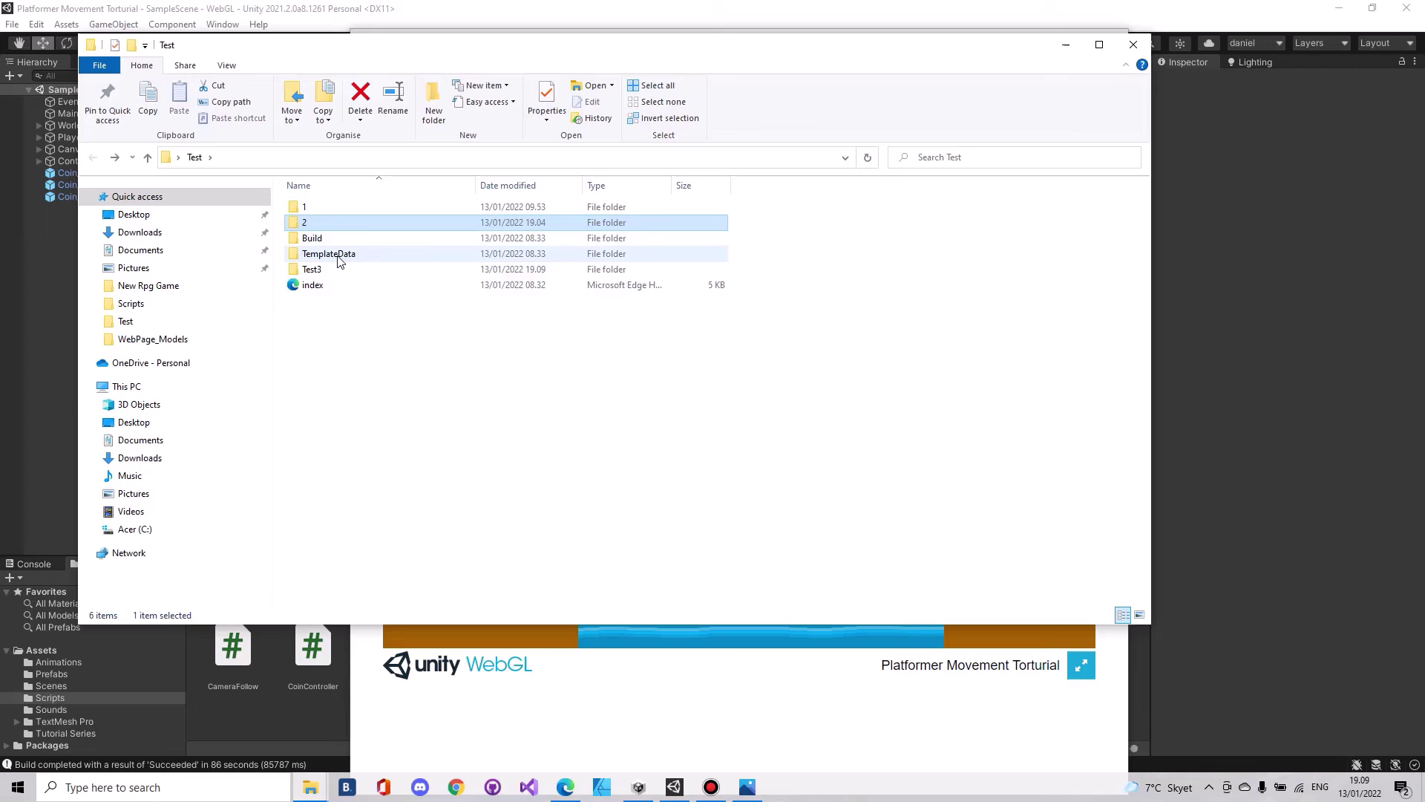
{"action": "double_click", "coordinate": [311, 272]}
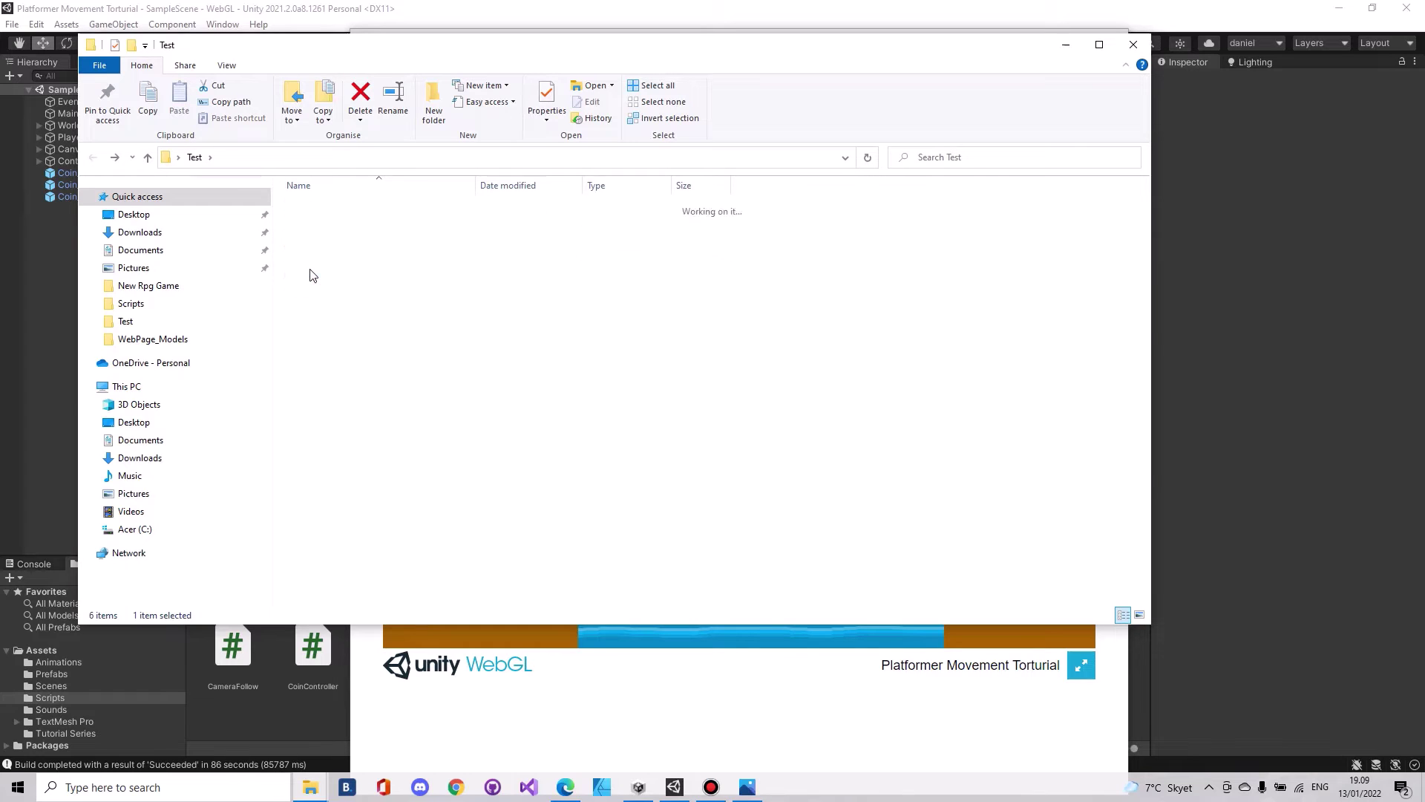
{"action": "left_click", "coordinate": [315, 244]}
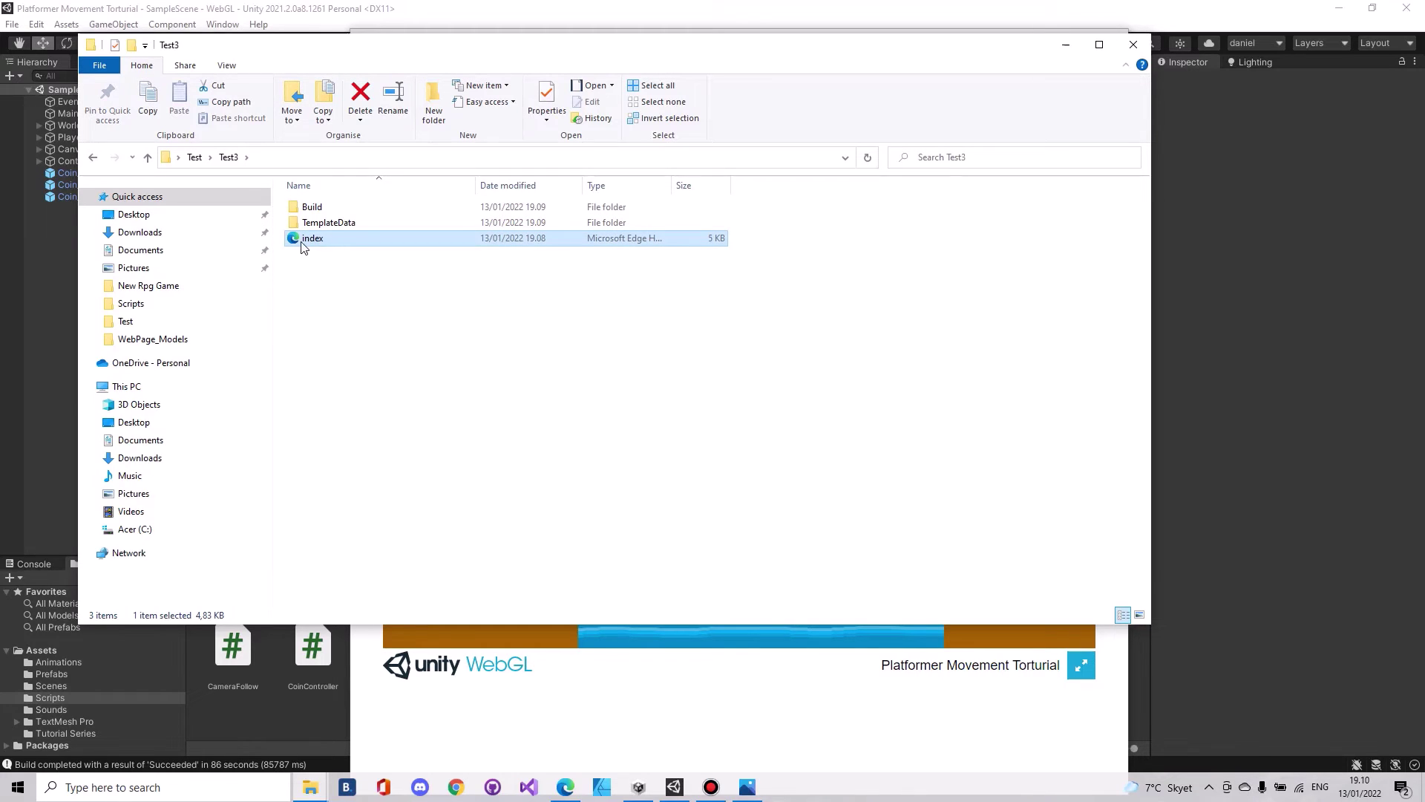
{"action": "right_click", "coordinate": [312, 245]}
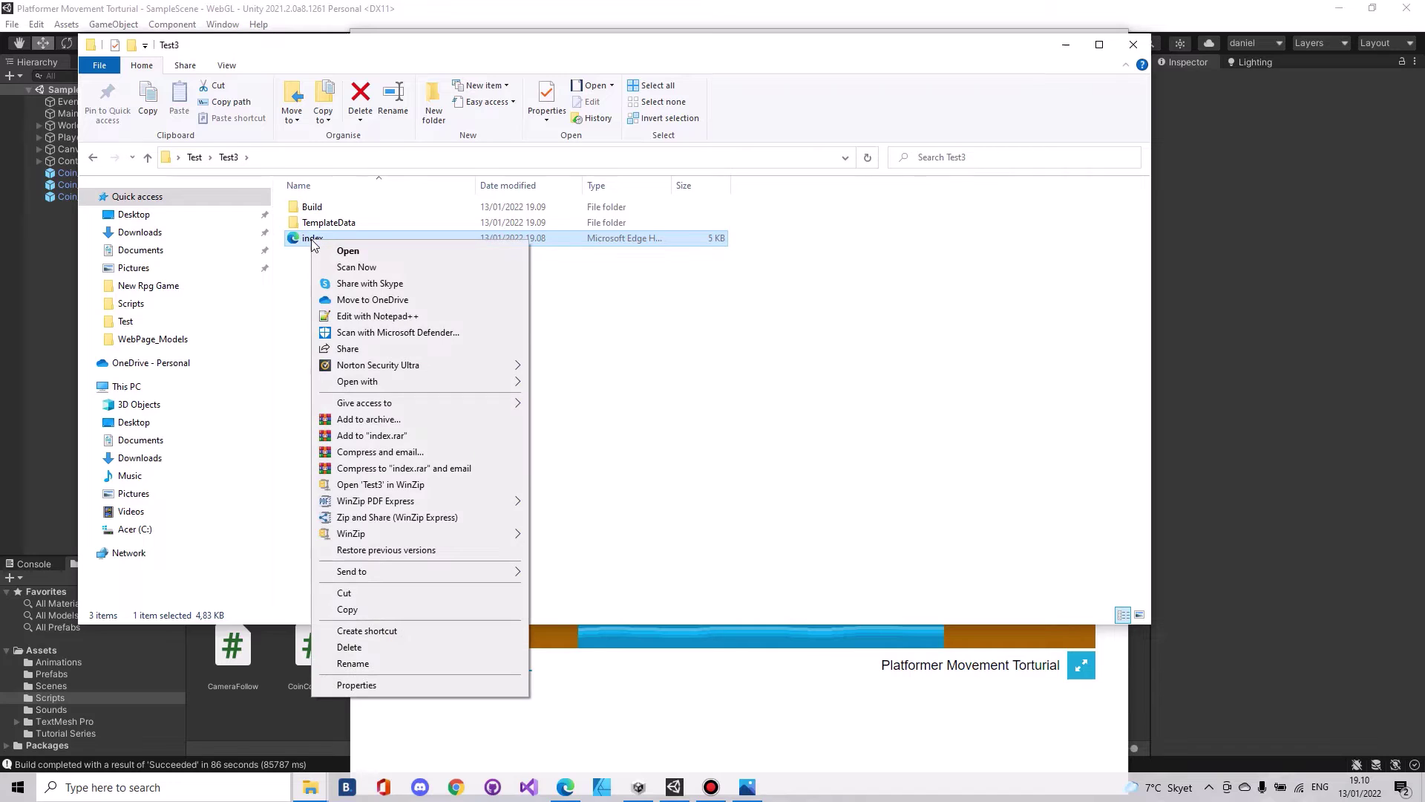
{"action": "left_click", "coordinate": [411, 321]}
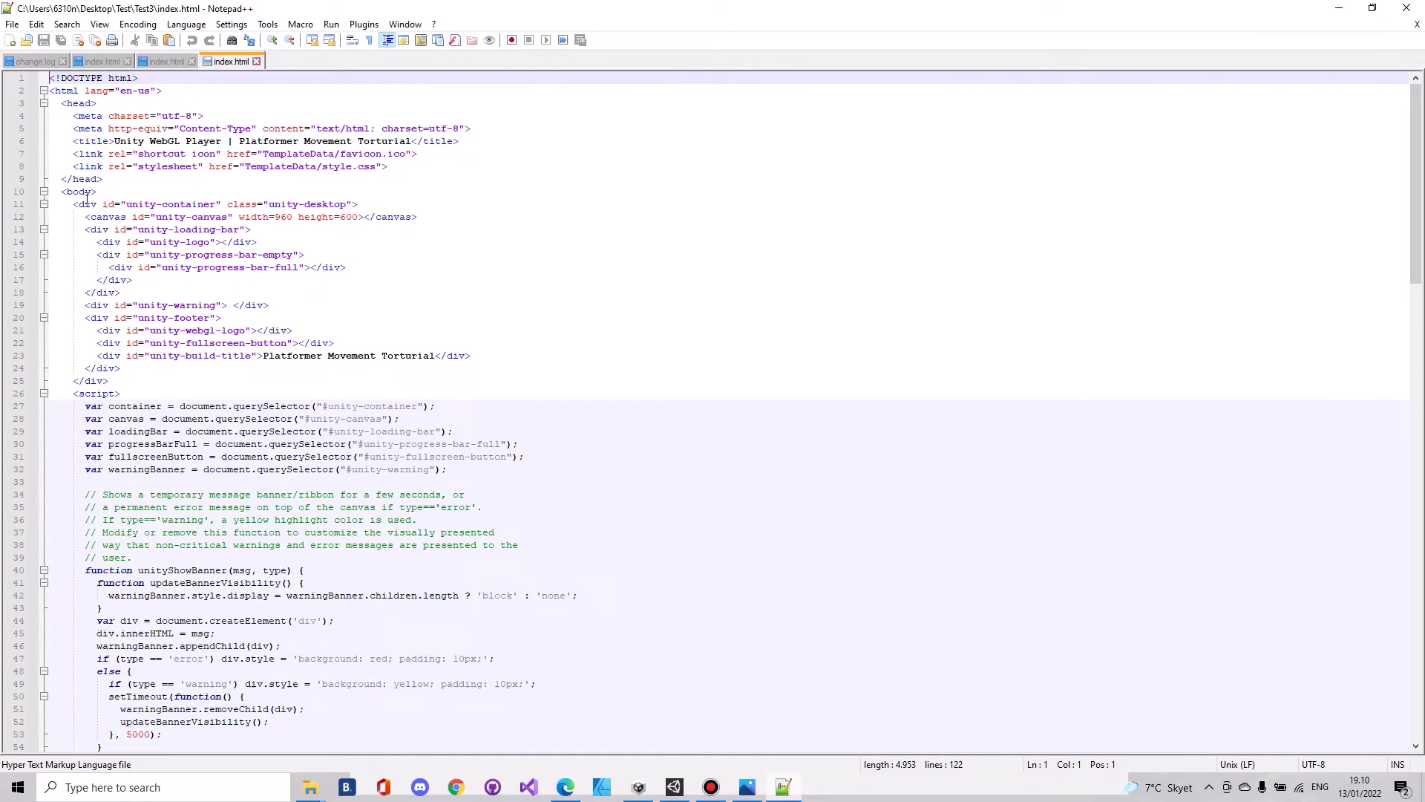
- Replace class="unity-desktop" on line 11 with style="width: 100%; height: 100%"
{"action": "left_click_drag", "start_coordinate": [68, 206], "coordinate": [186, 206]}
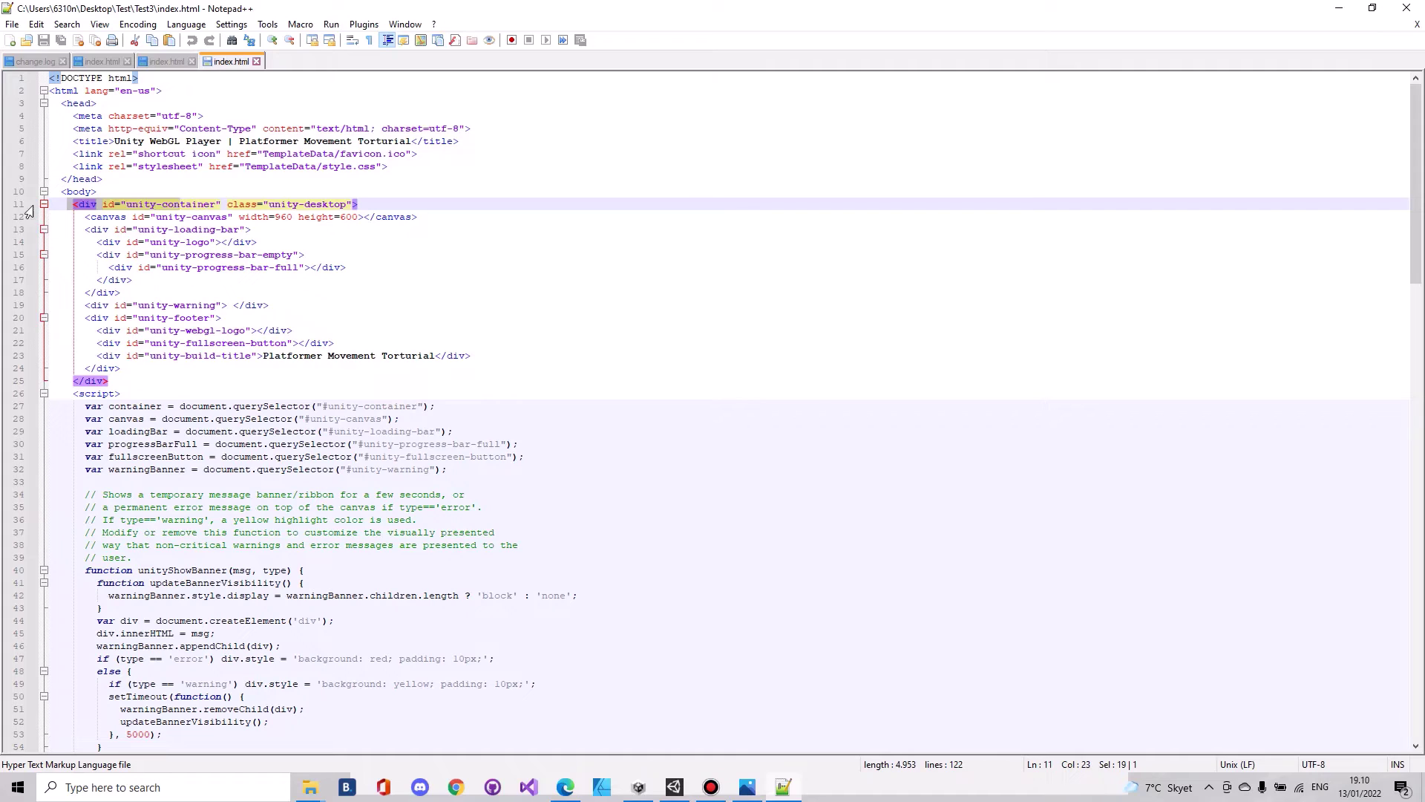
{"action": "left_click", "coordinate": [144, 206]}
{"action": "left_click", "coordinate": [392, 206]}
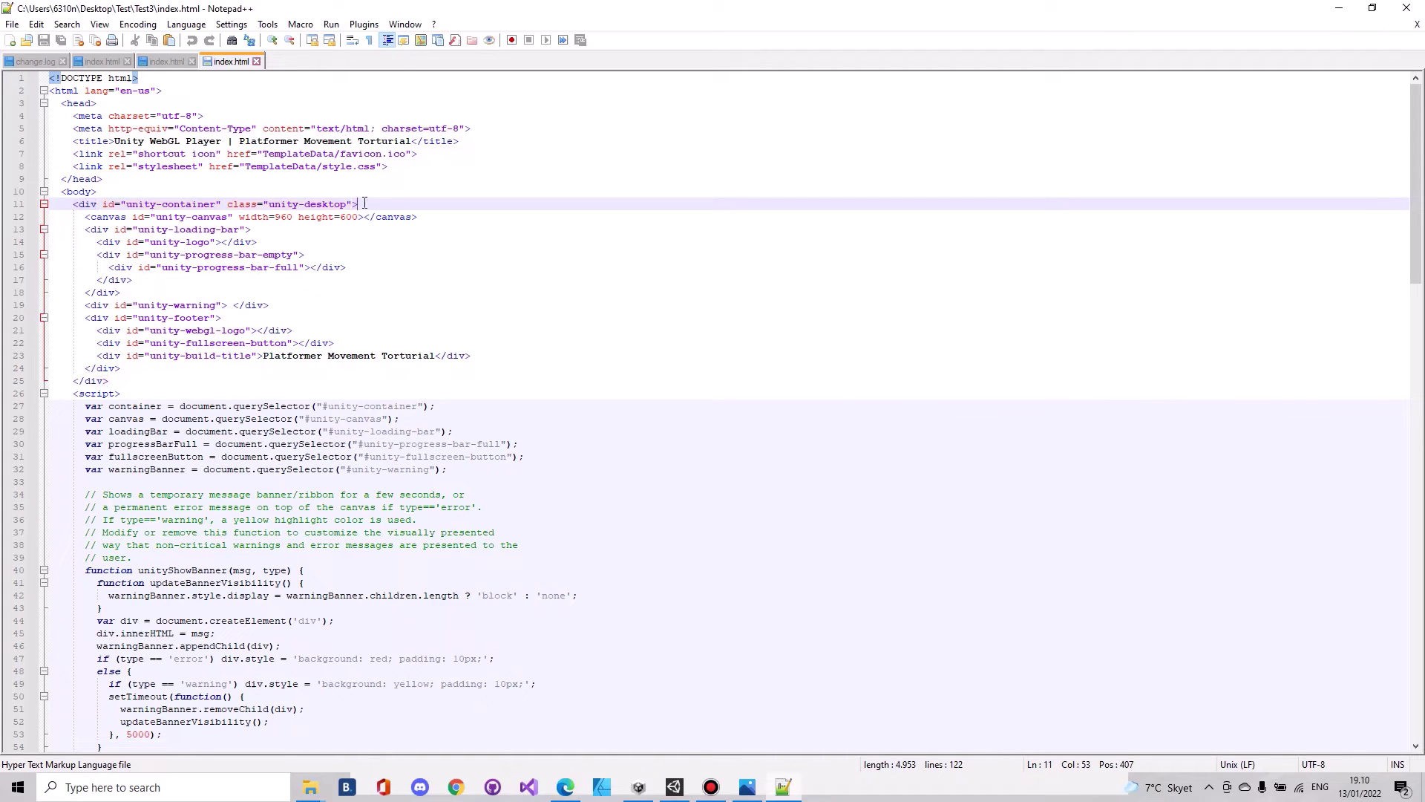
{"action": "left_click_drag", "start_coordinate": [392, 206], "coordinate": [229, 201]}
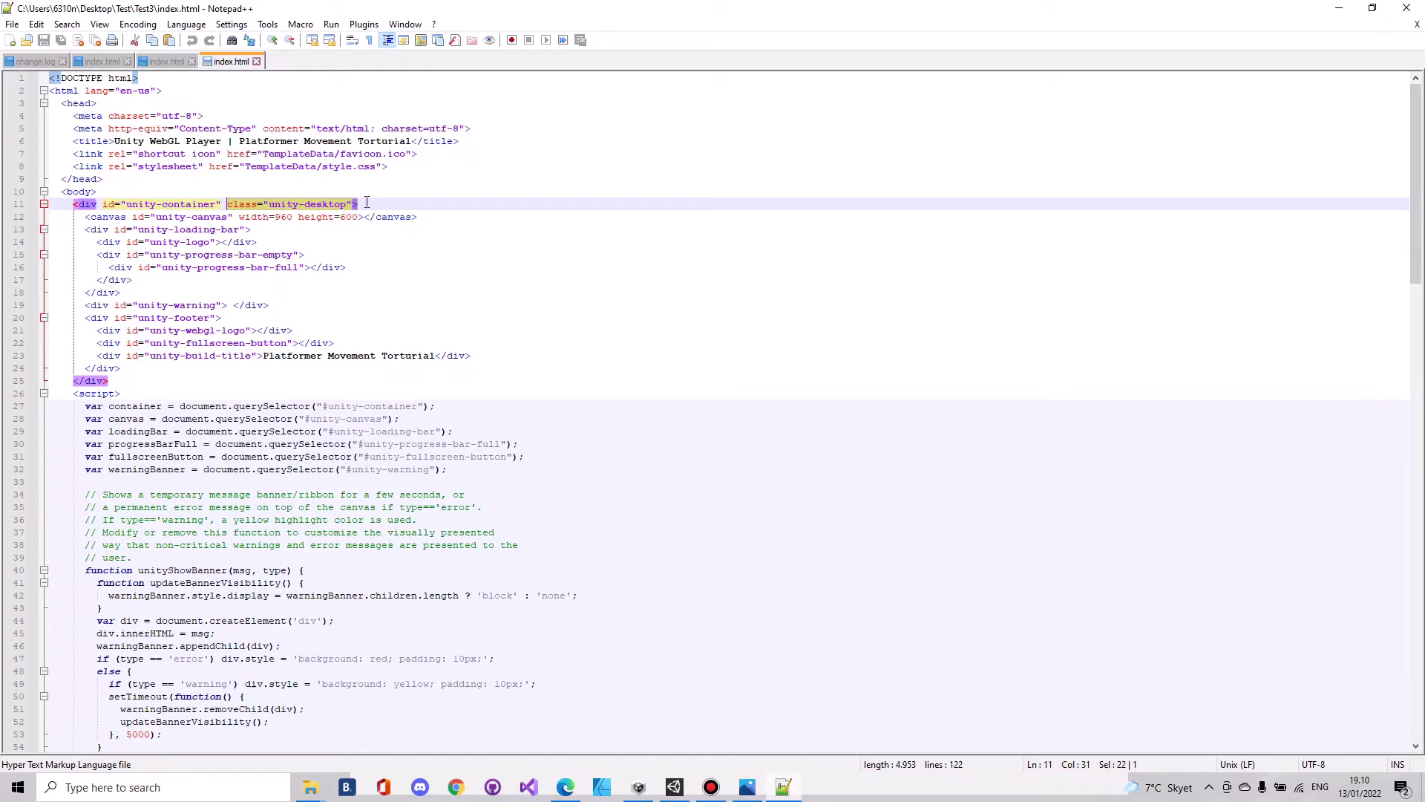
{"action": "type", "text": "sty"}
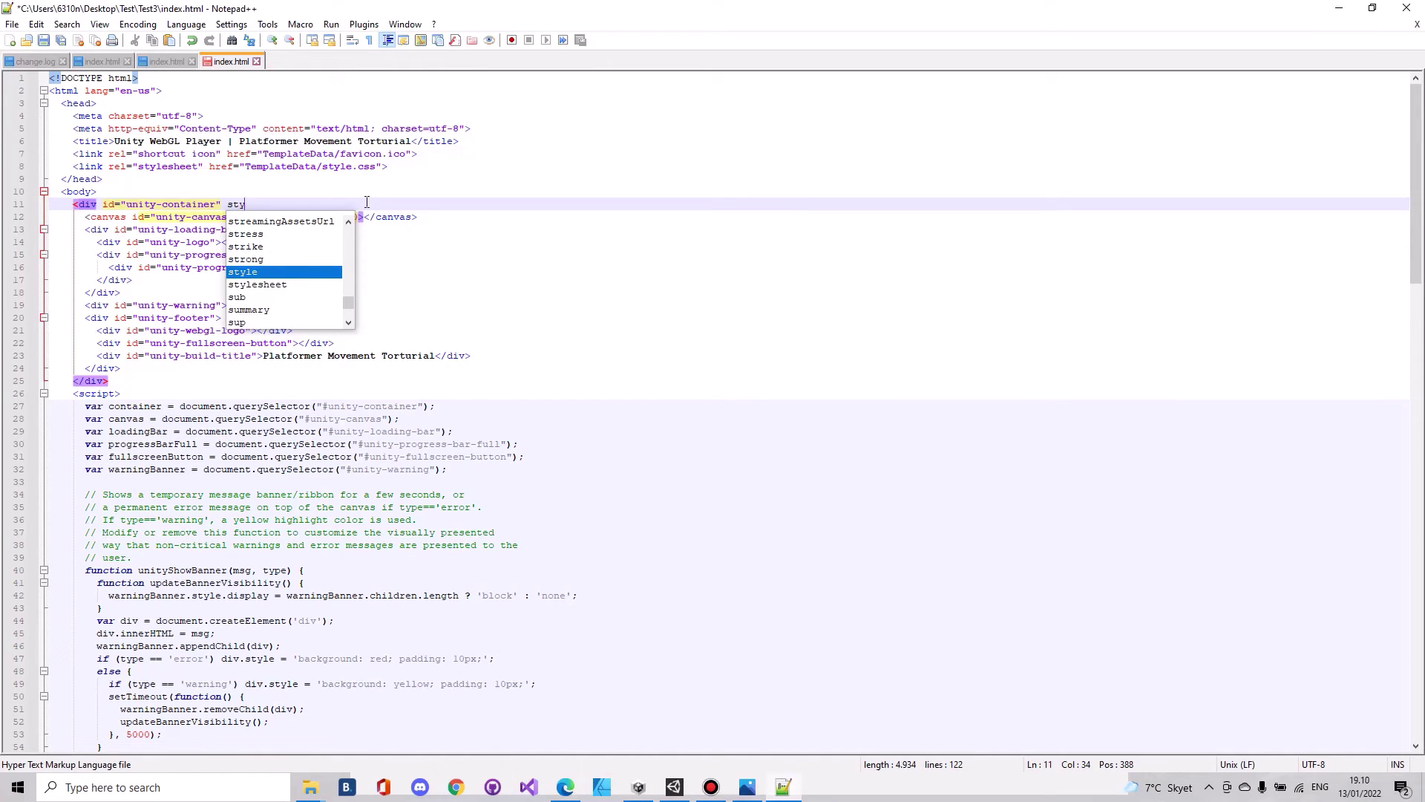
{"action": "type", "text": "le="}
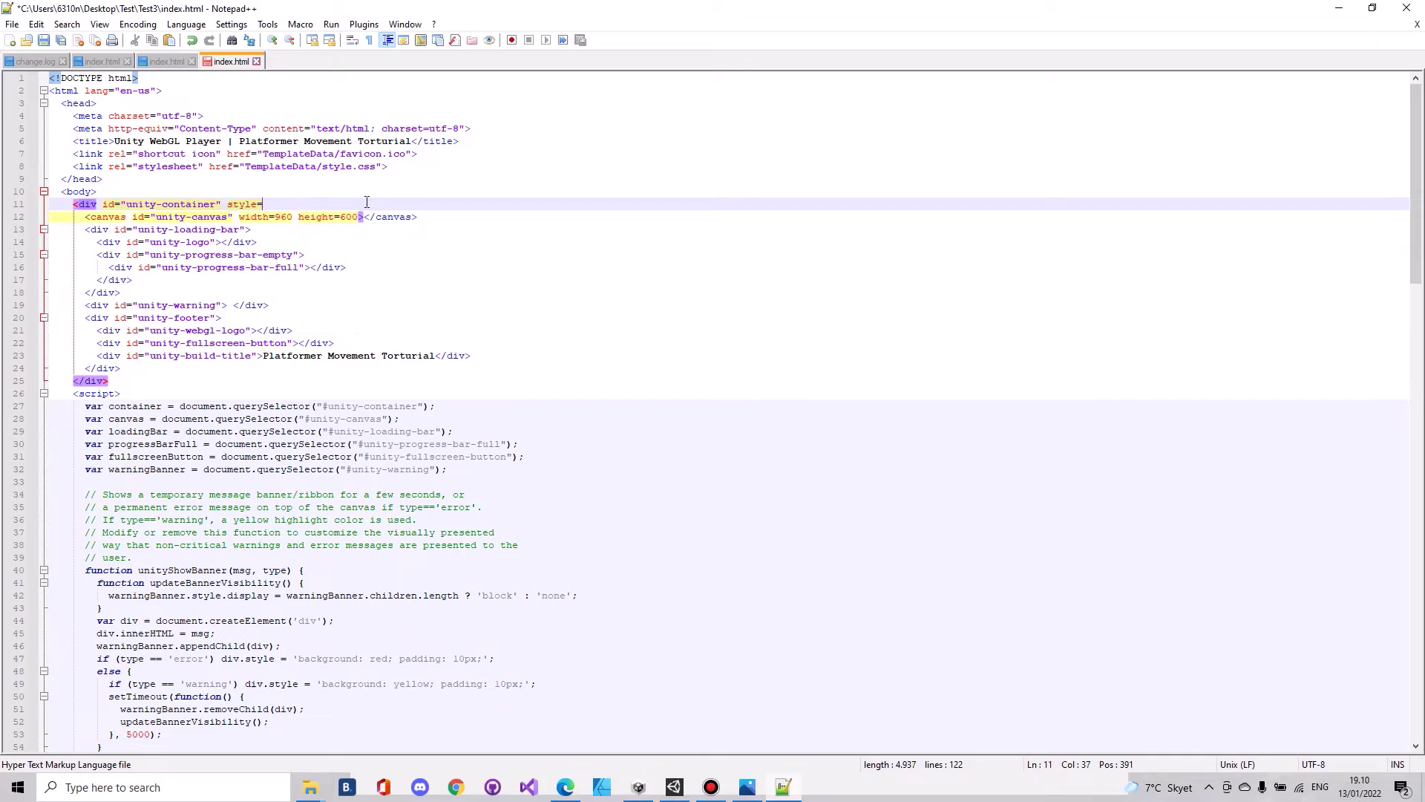
{"action": "type", "text": "\"width"}
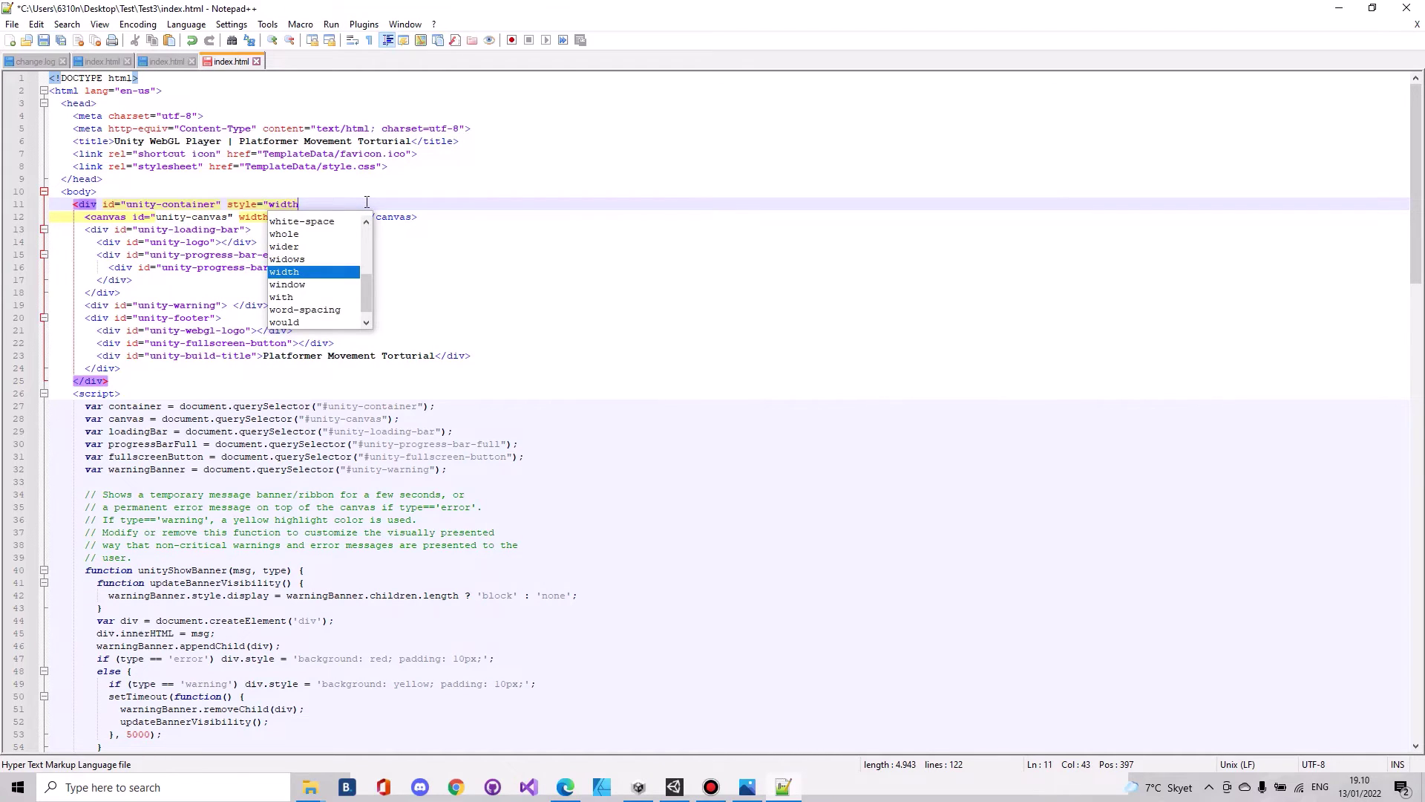
{"action": "type", "text": ": 100%"}
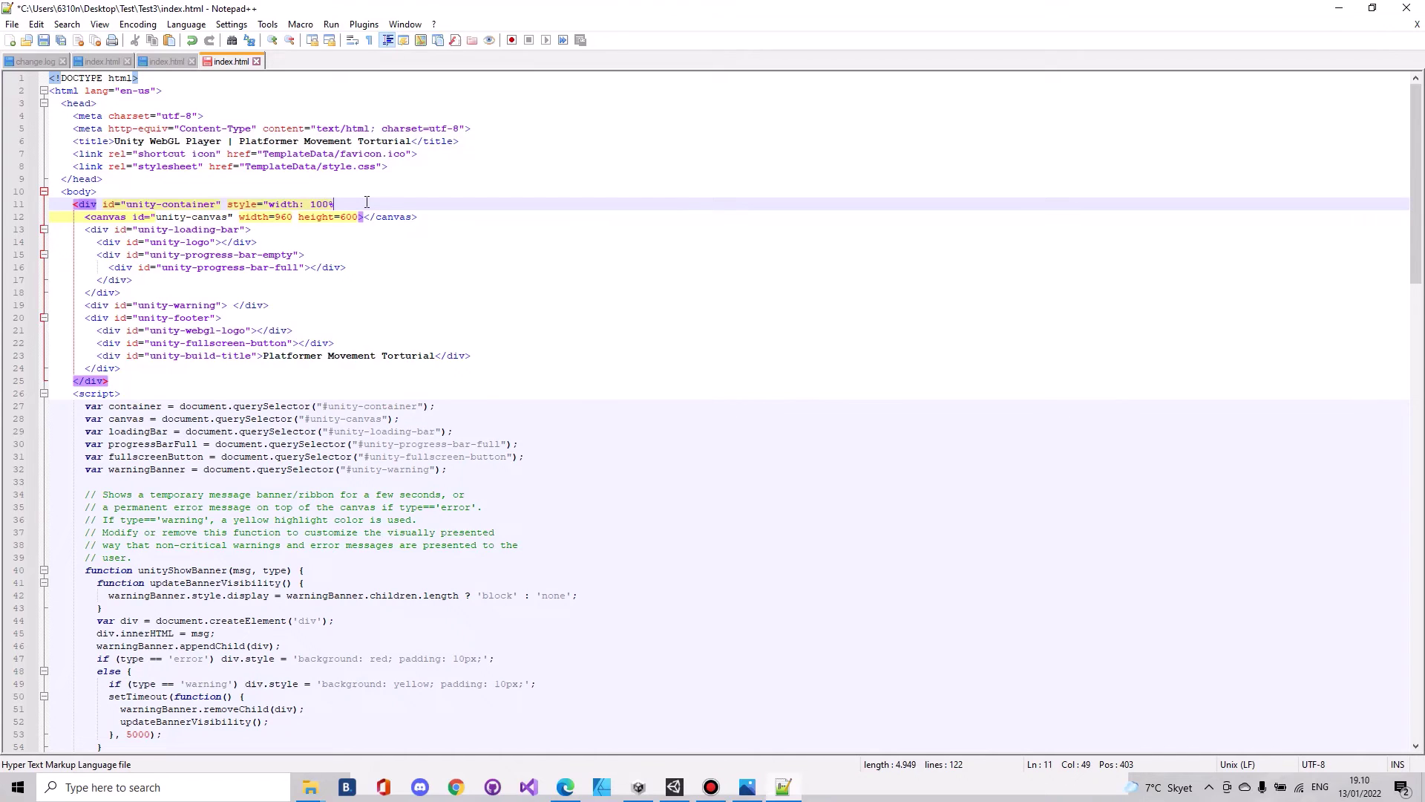
{"action": "type", "text": "; height: 100%\""}
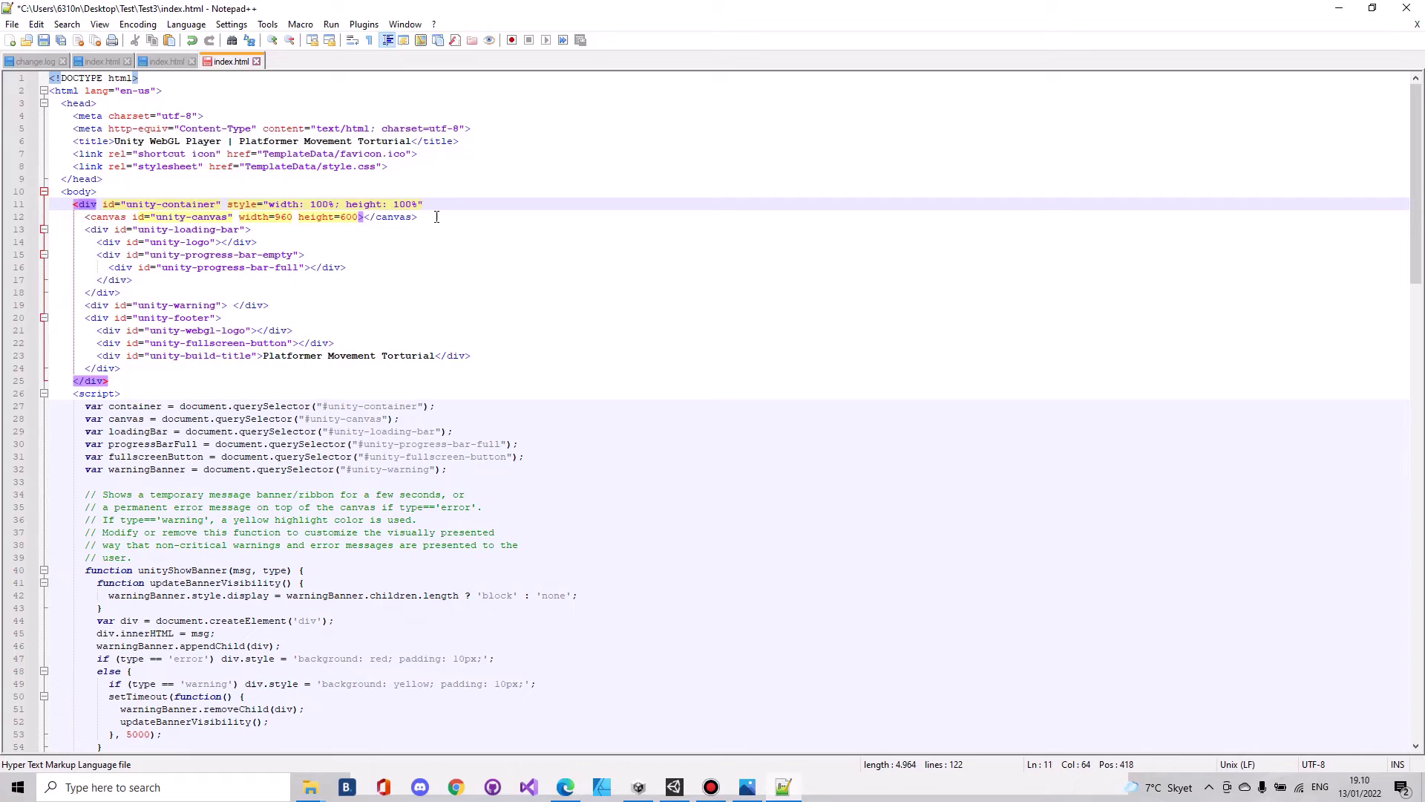
{"action": "type", "text": ">"}
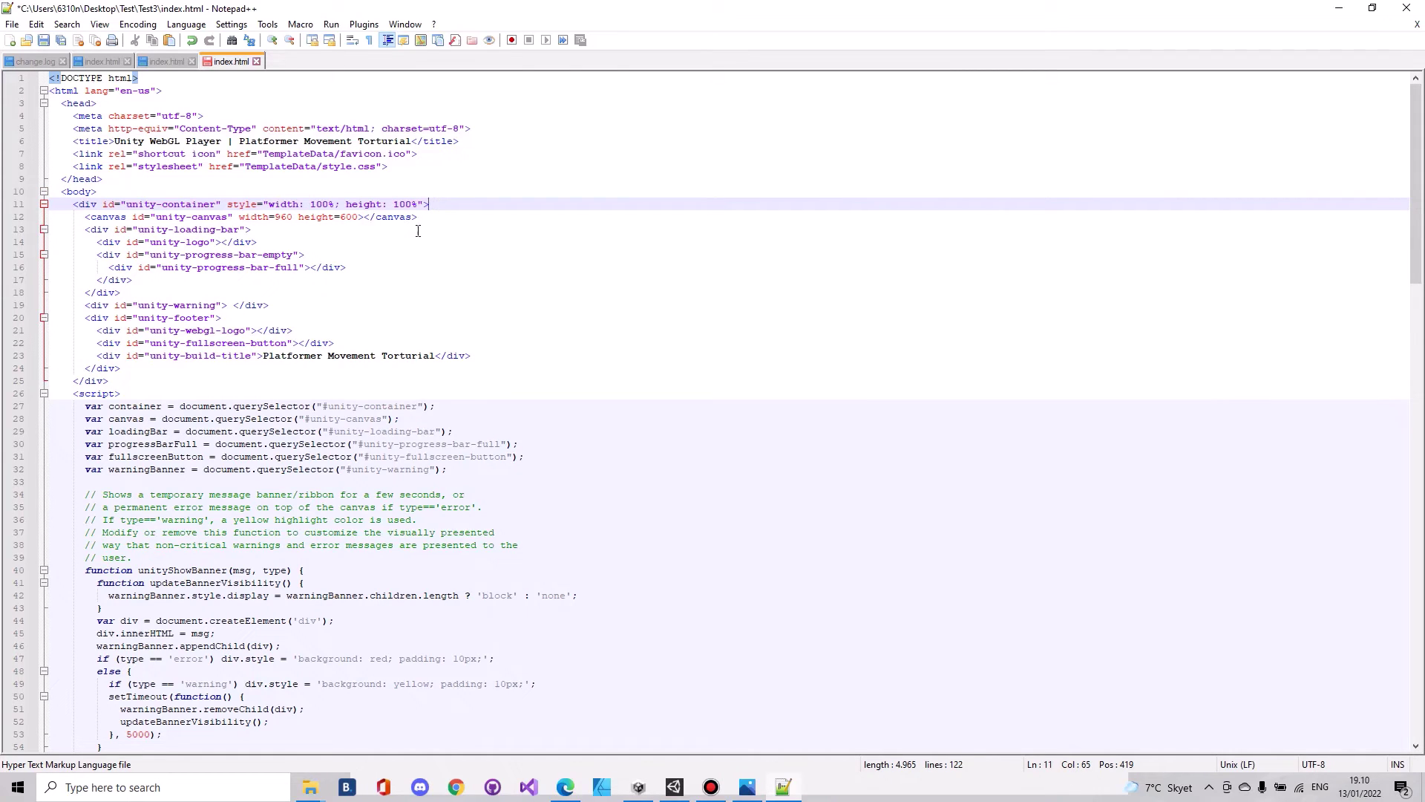
- Change the first canvas width 960 and height 600 values to auto
{"action": "double_click", "coordinate": [284, 217]}
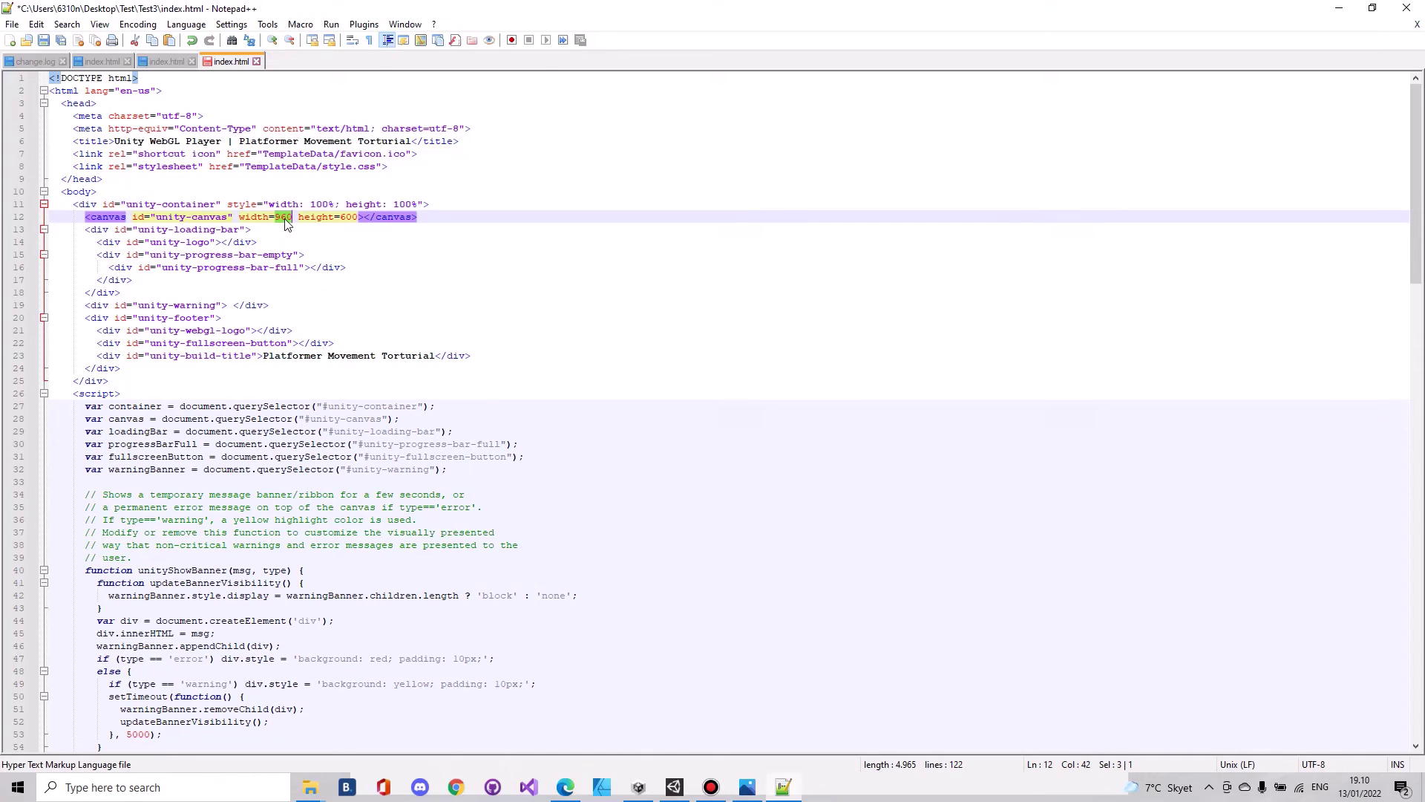
{"action": "type", "text": "auto"}
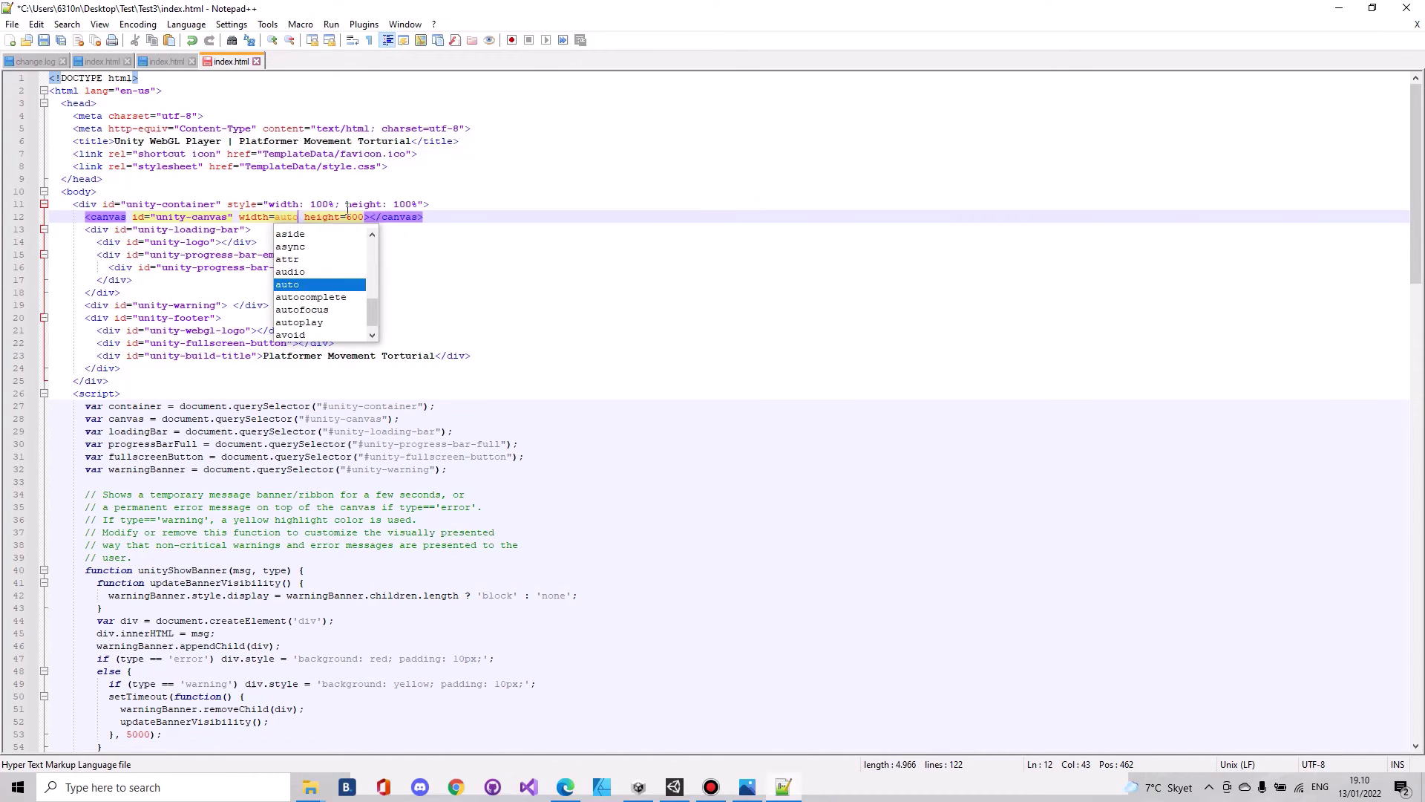
{"action": "key", "text": "Return"}
{"action": "double_click", "coordinate": [354, 217]}
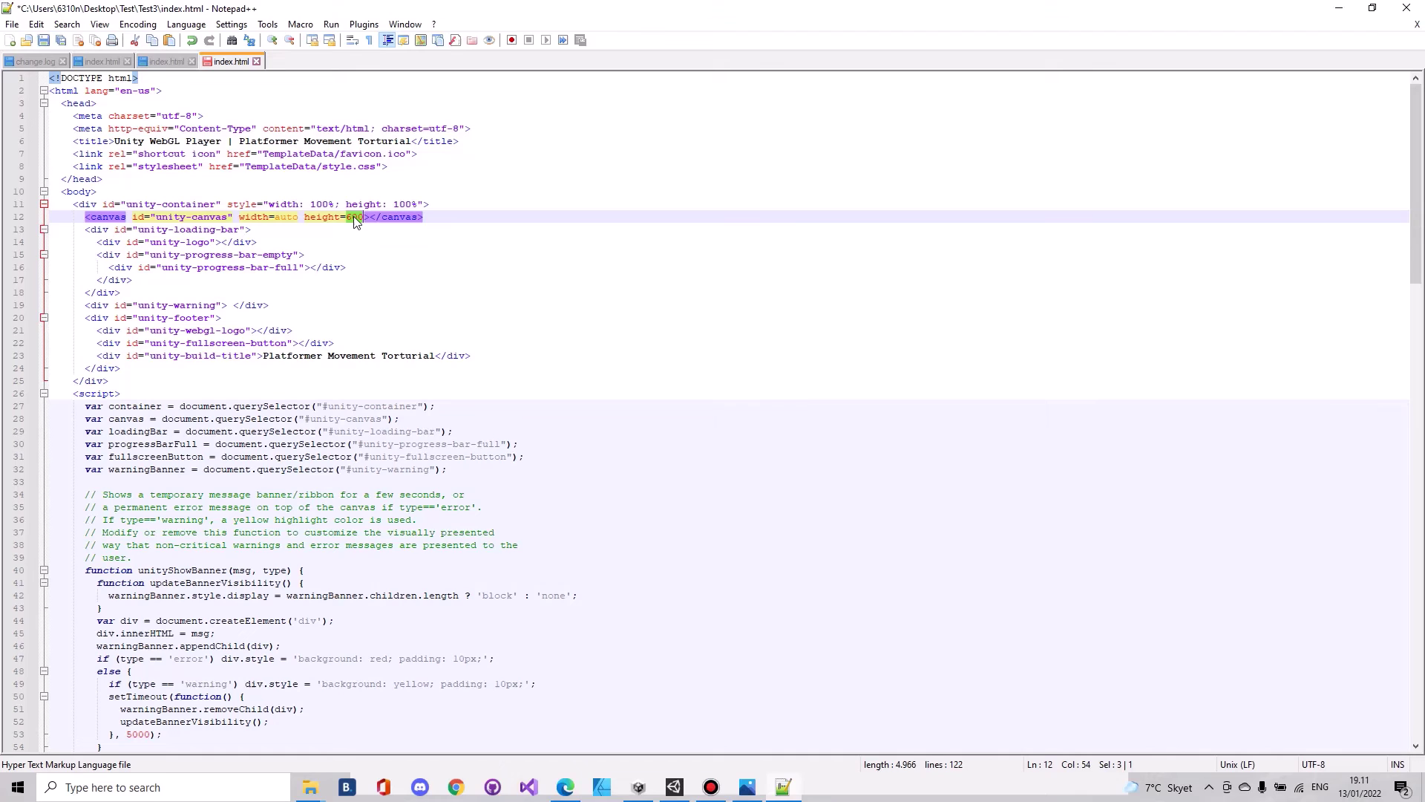
{"action": "type", "text": "auto"}
{"action": "key", "text": "Return"}
{"action": "type", "text": "\""}
{"action": "left_click", "coordinate": [448, 219]}
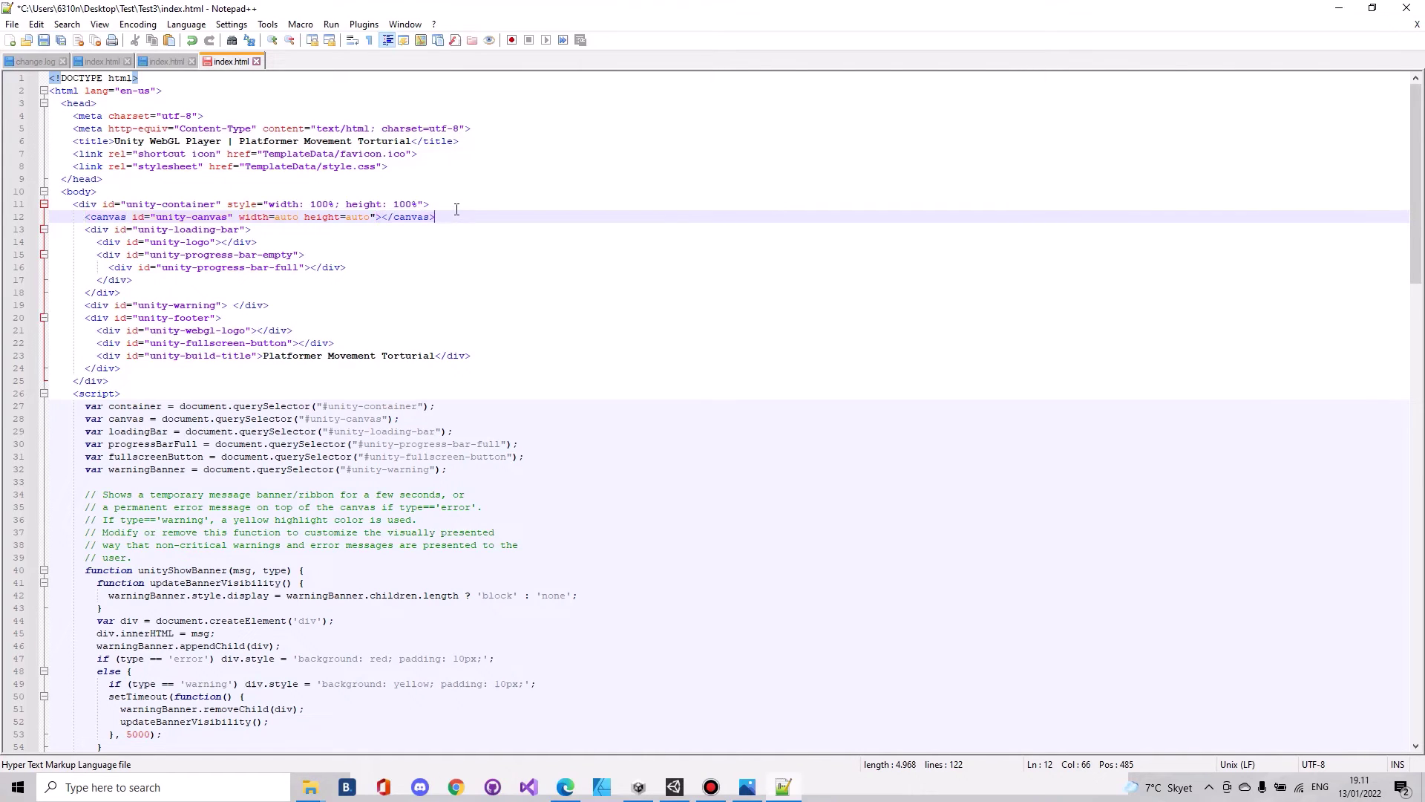
- Set the desktop branch canvas width 960px and height 600px to 100%
{"action": "scroll", "coordinate": [456, 209], "scroll_direction": "down", "scroll_amount": 3}
{"action": "scroll", "coordinate": [457, 209], "scroll_direction": "up", "scroll_amount": 1}
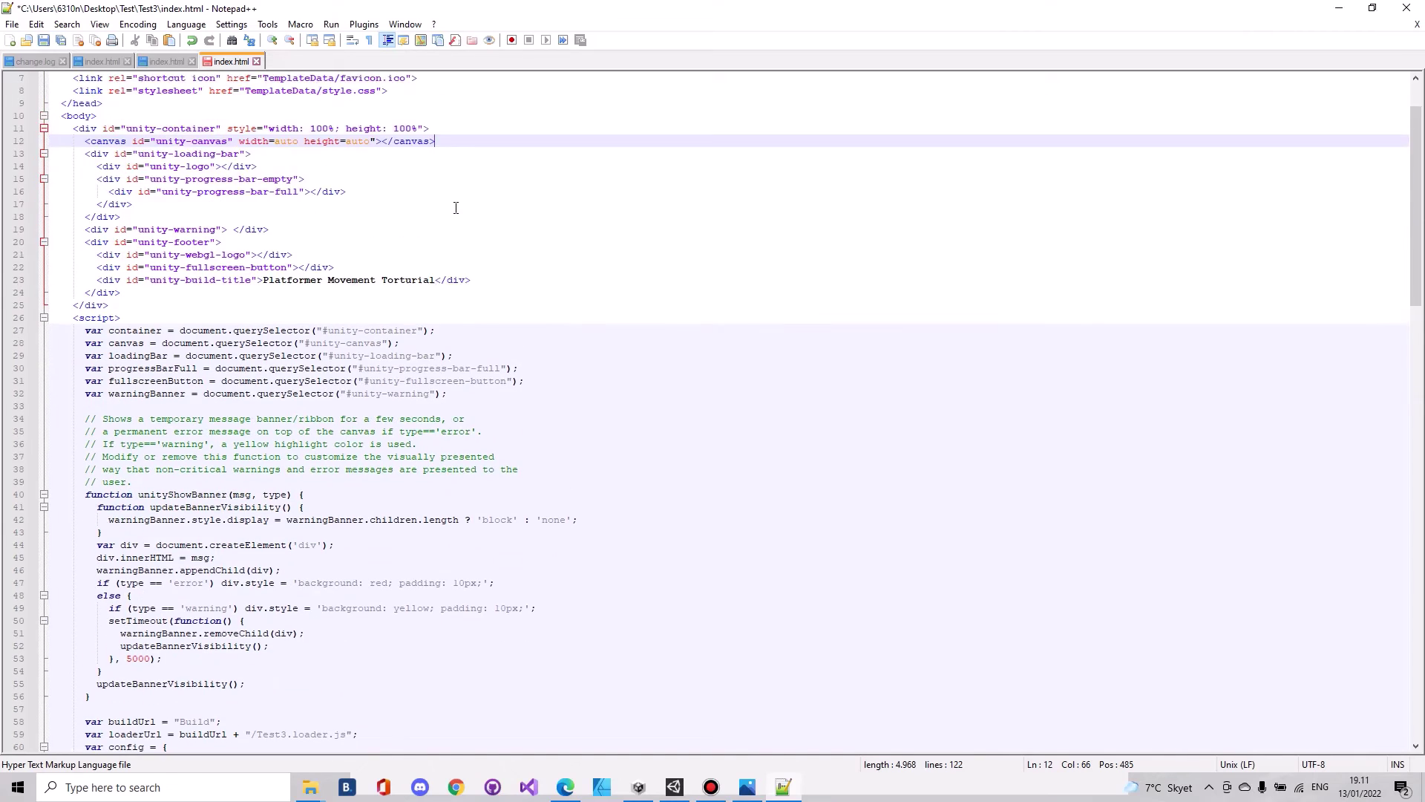
{"action": "scroll", "coordinate": [456, 208], "scroll_direction": "down", "scroll_amount": 3}
{"action": "scroll", "coordinate": [456, 208], "scroll_direction": "down", "scroll_amount": 16}
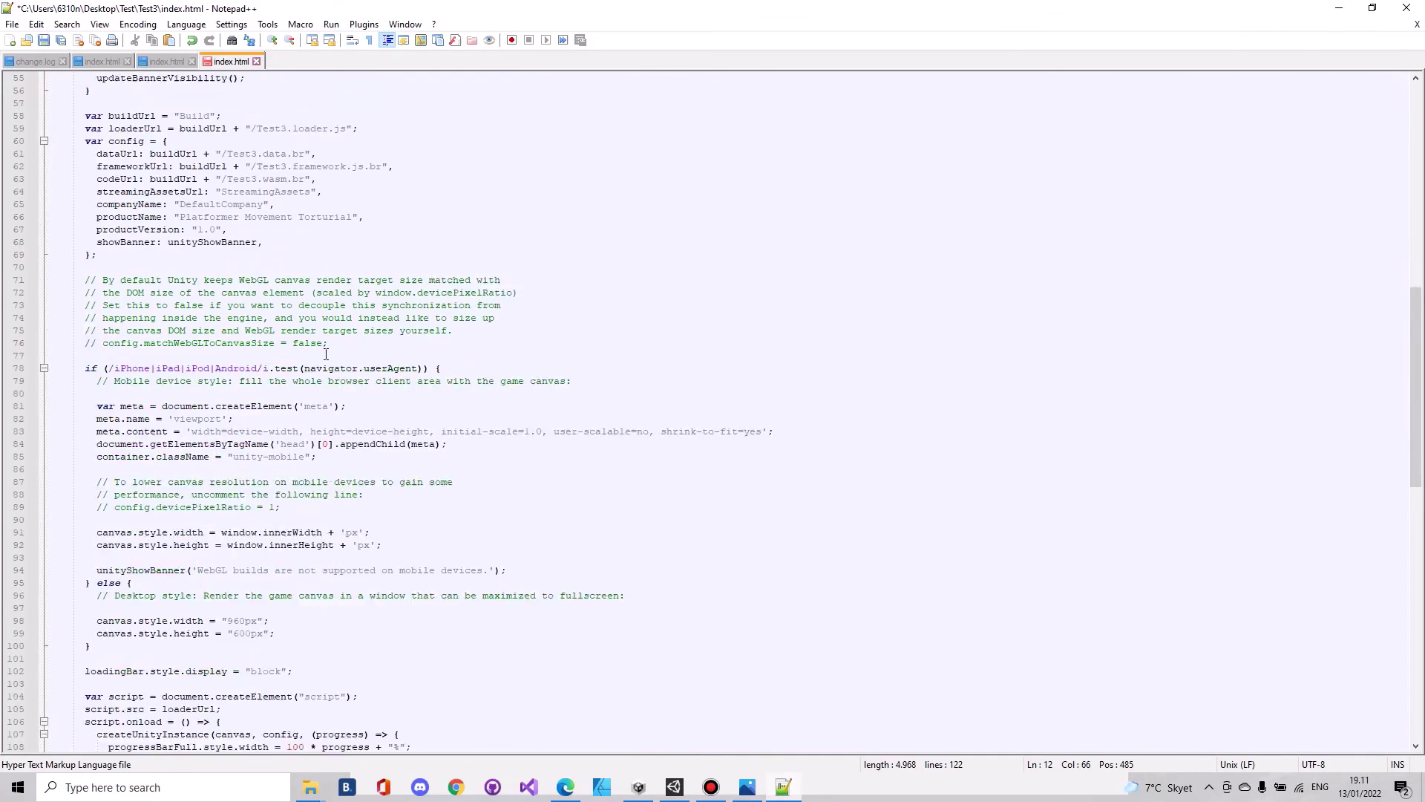
{"action": "scroll", "coordinate": [283, 412], "scroll_direction": "down", "scroll_amount": 1}
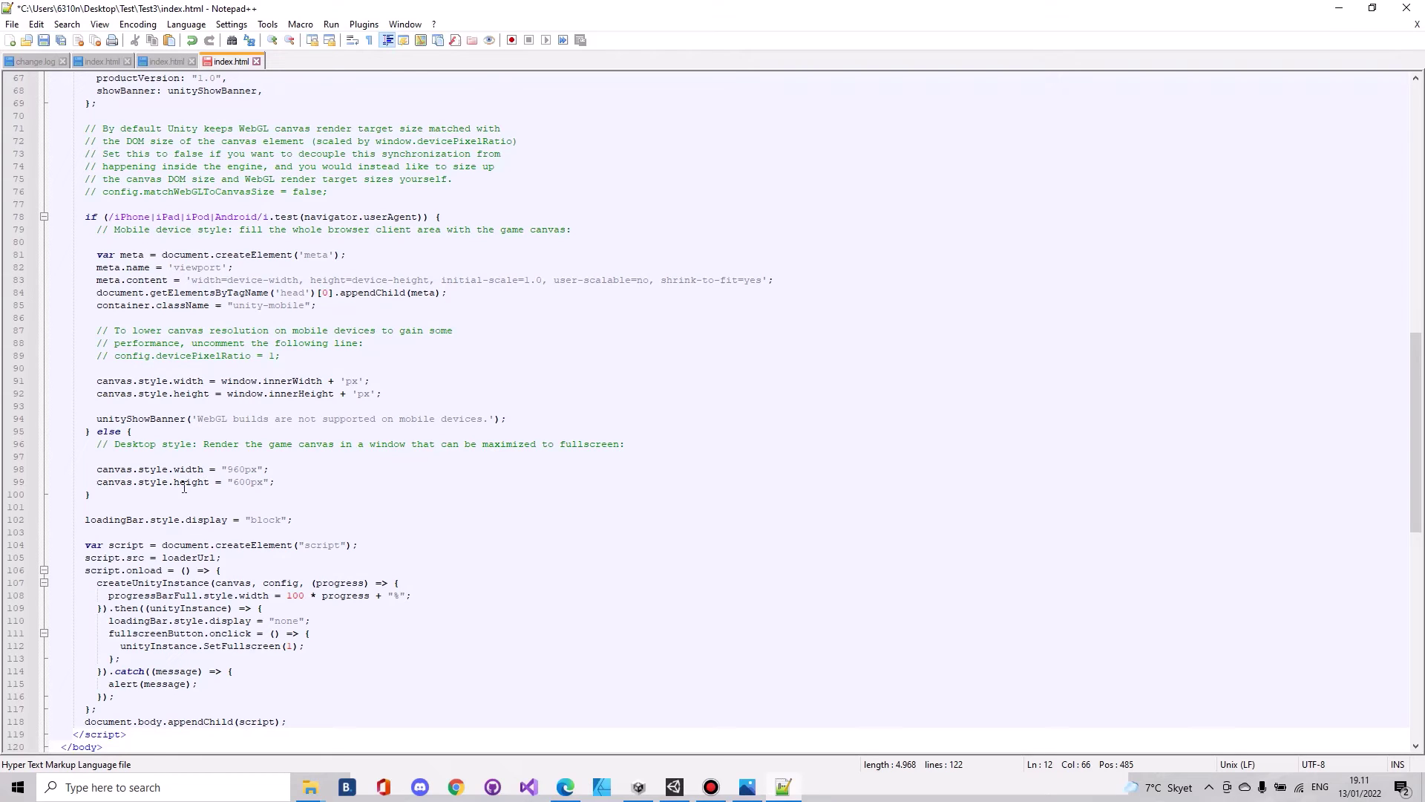
{"action": "left_click_drag", "start_coordinate": [257, 471], "coordinate": [230, 471]}
{"action": "type", "text": "100"}
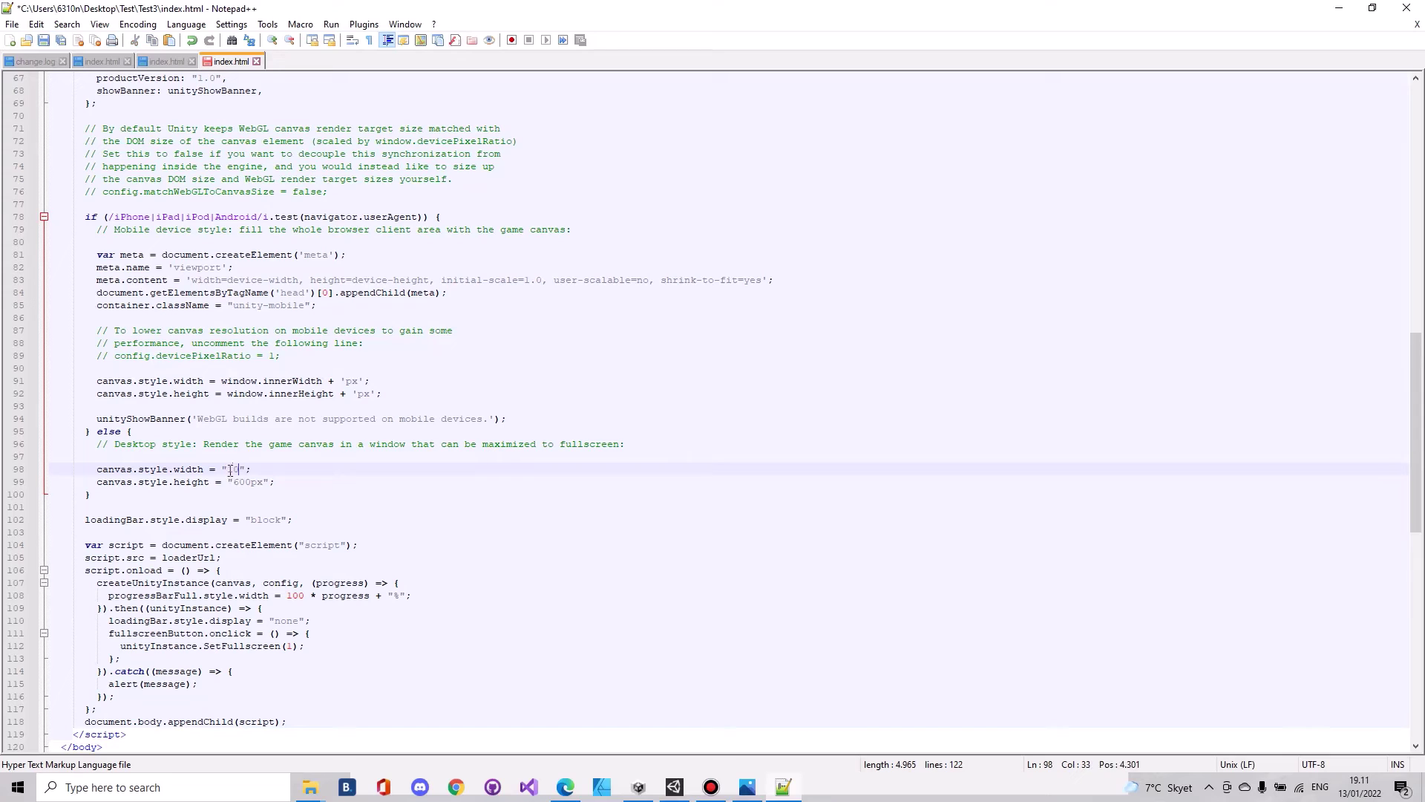
{"action": "type", "text": "%"}
{"action": "left_click_drag", "start_coordinate": [264, 484], "coordinate": [235, 484]}
{"action": "type", "text": "100%"}
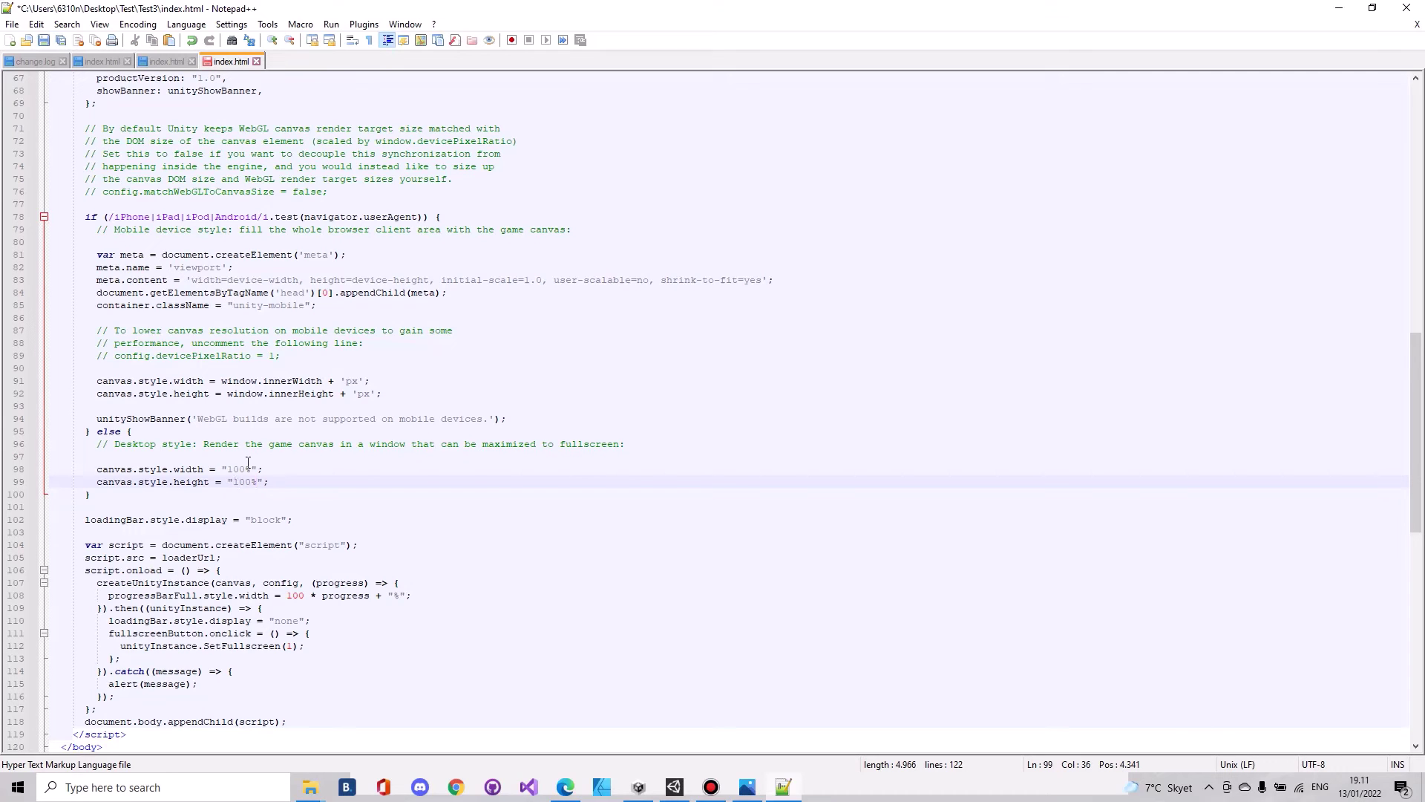
{"action": "scroll", "coordinate": [309, 484], "scroll_direction": "up", "scroll_amount": 11}
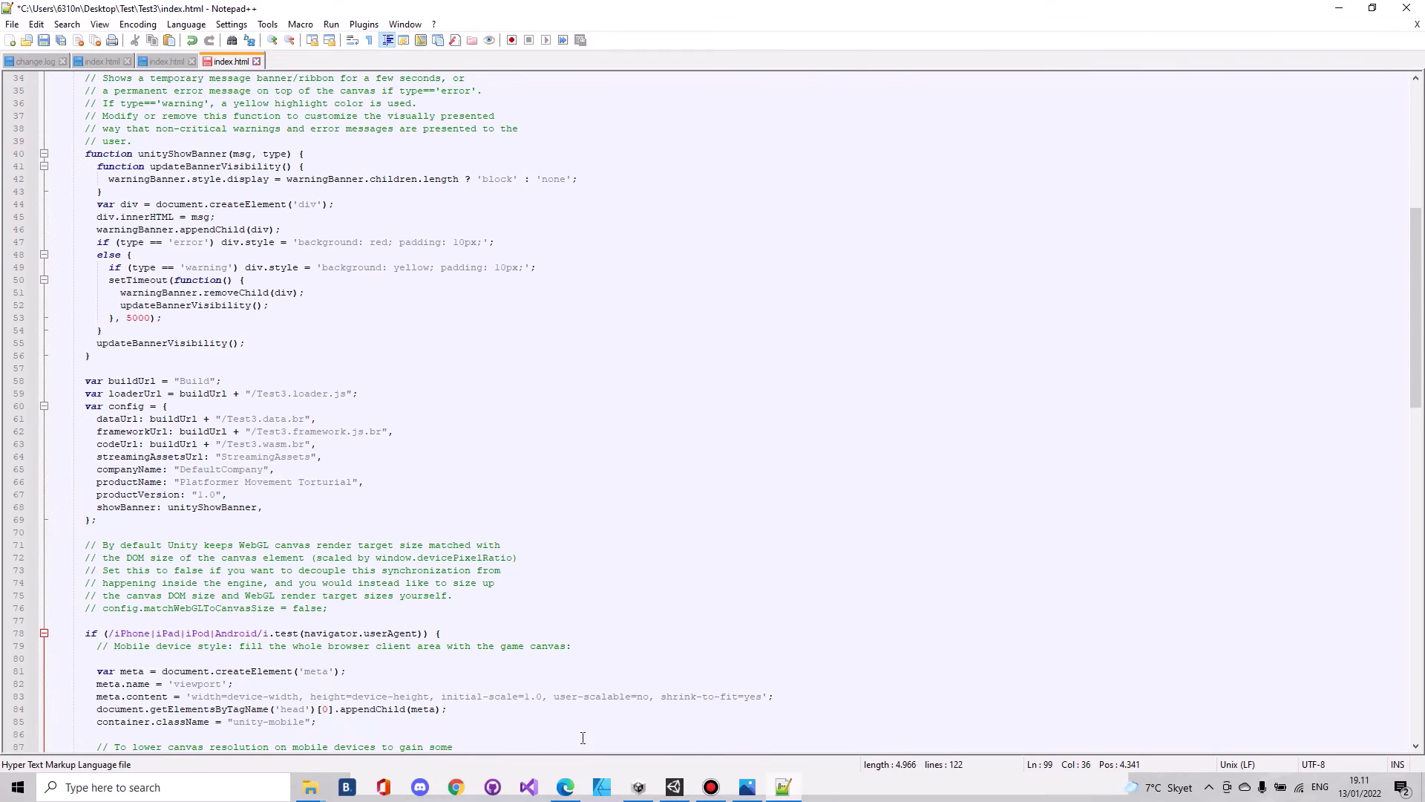
{"action": "left_click", "coordinate": [573, 785]}
{"action": "left_click_drag", "start_coordinate": [790, 47], "coordinate": [786, 28]}
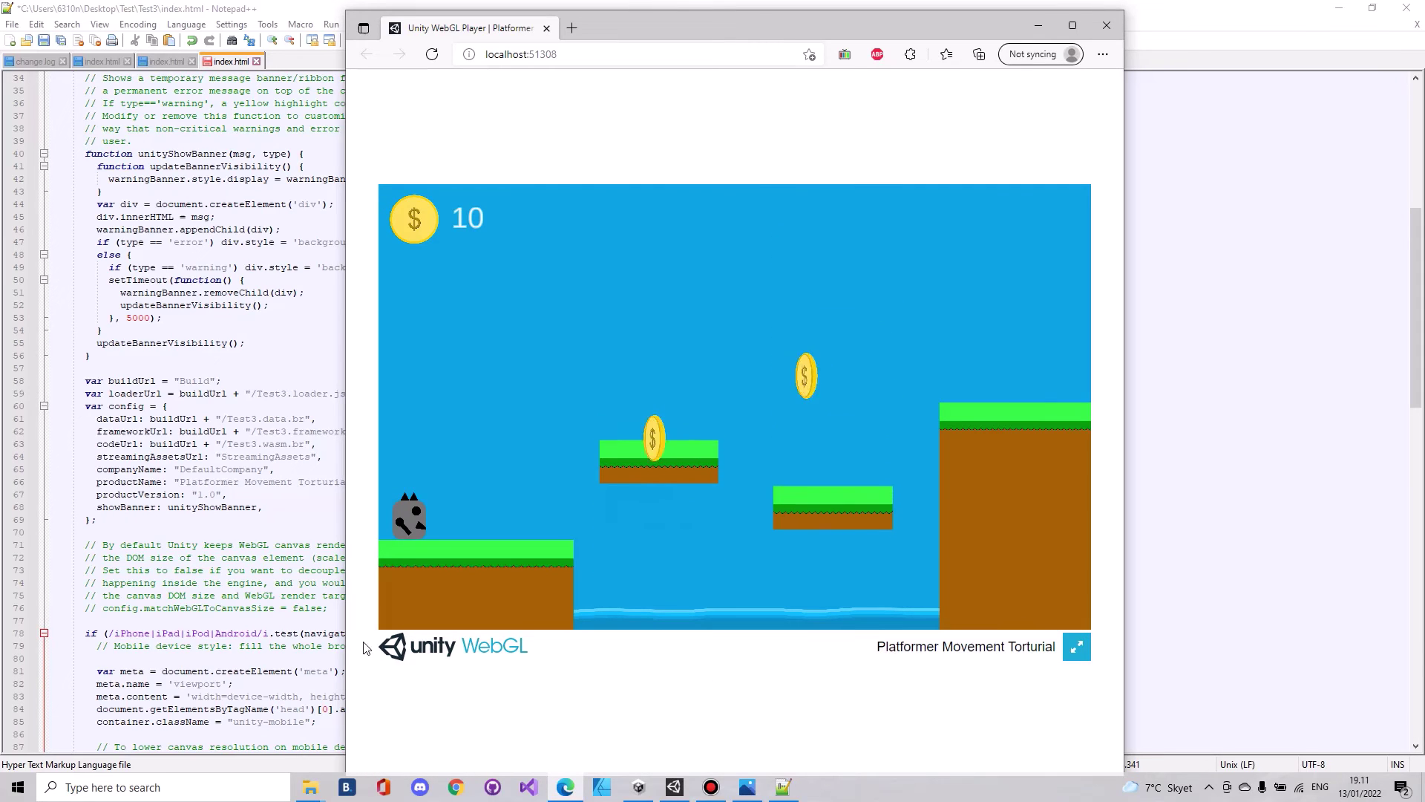
{"action": "left_click", "coordinate": [223, 8]}
{"action": "scroll", "coordinate": [304, 362], "scroll_direction": "up", "scroll_amount": 11}
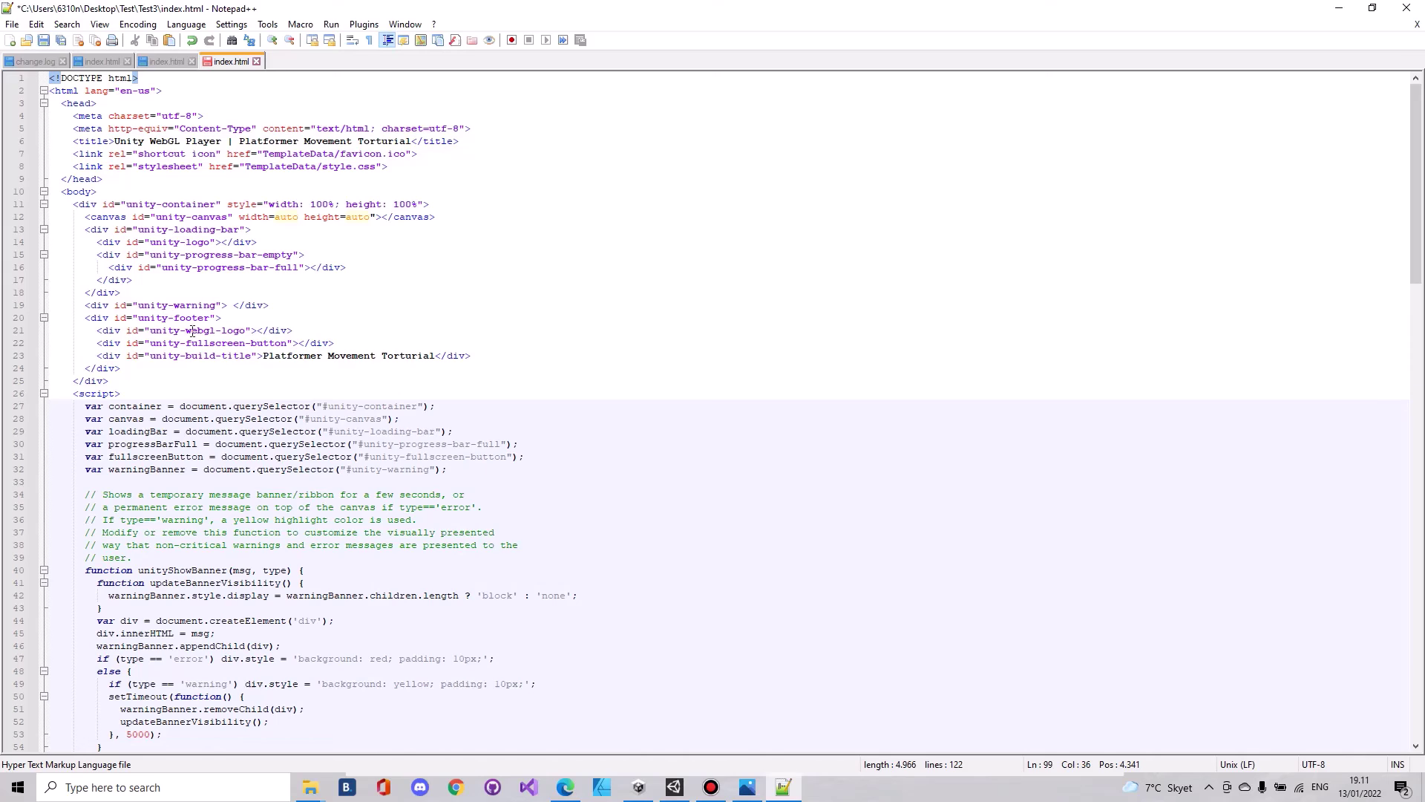
- Insert <!-- before the unity-warning div and --> after the footer's closing div, then save index.html
{"action": "left_click_drag", "start_coordinate": [156, 348], "coordinate": [266, 348]}
{"action": "left_click", "coordinate": [191, 357]}
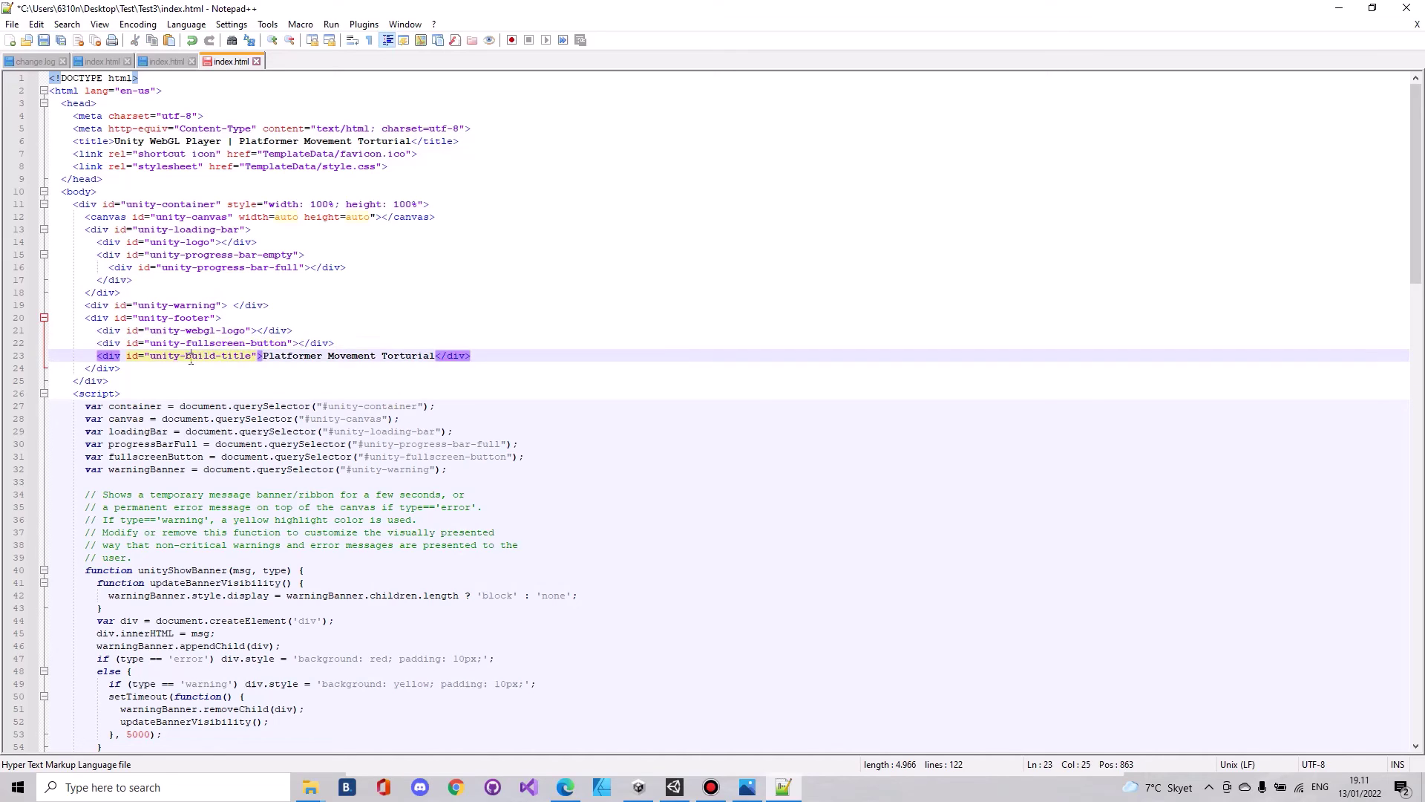
{"action": "left_click", "coordinate": [74, 305]}
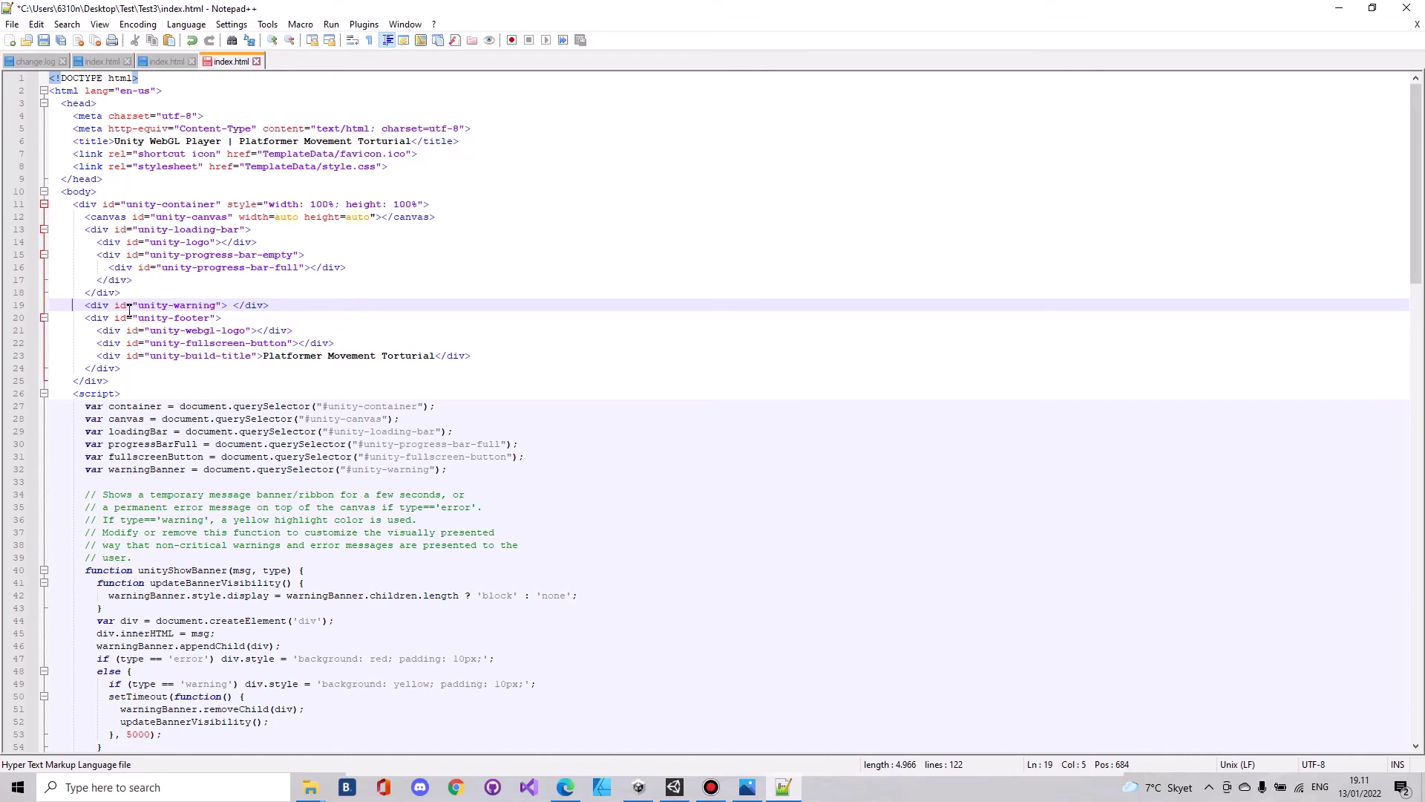
{"action": "type", "text": "<!  "}
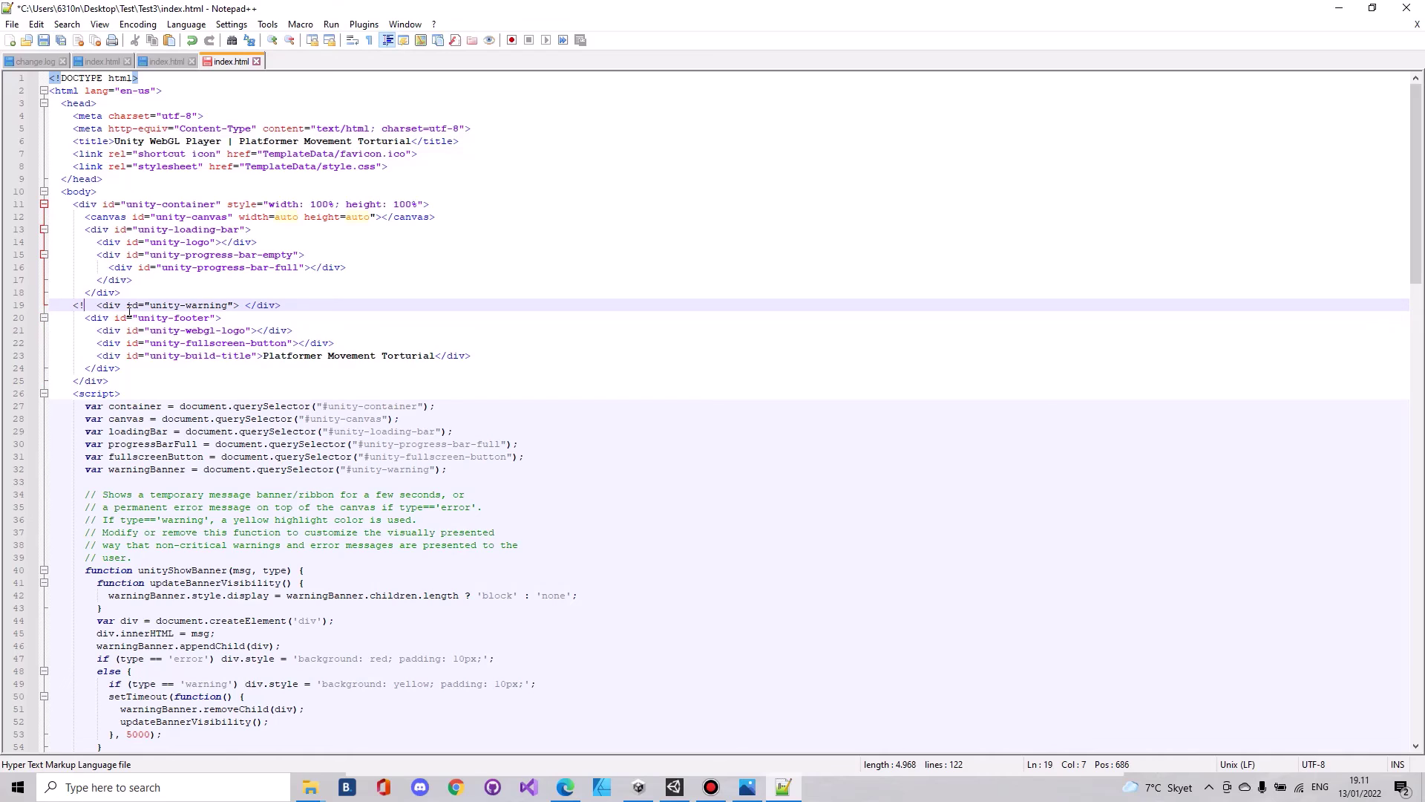
{"action": "type", "text": "--"}
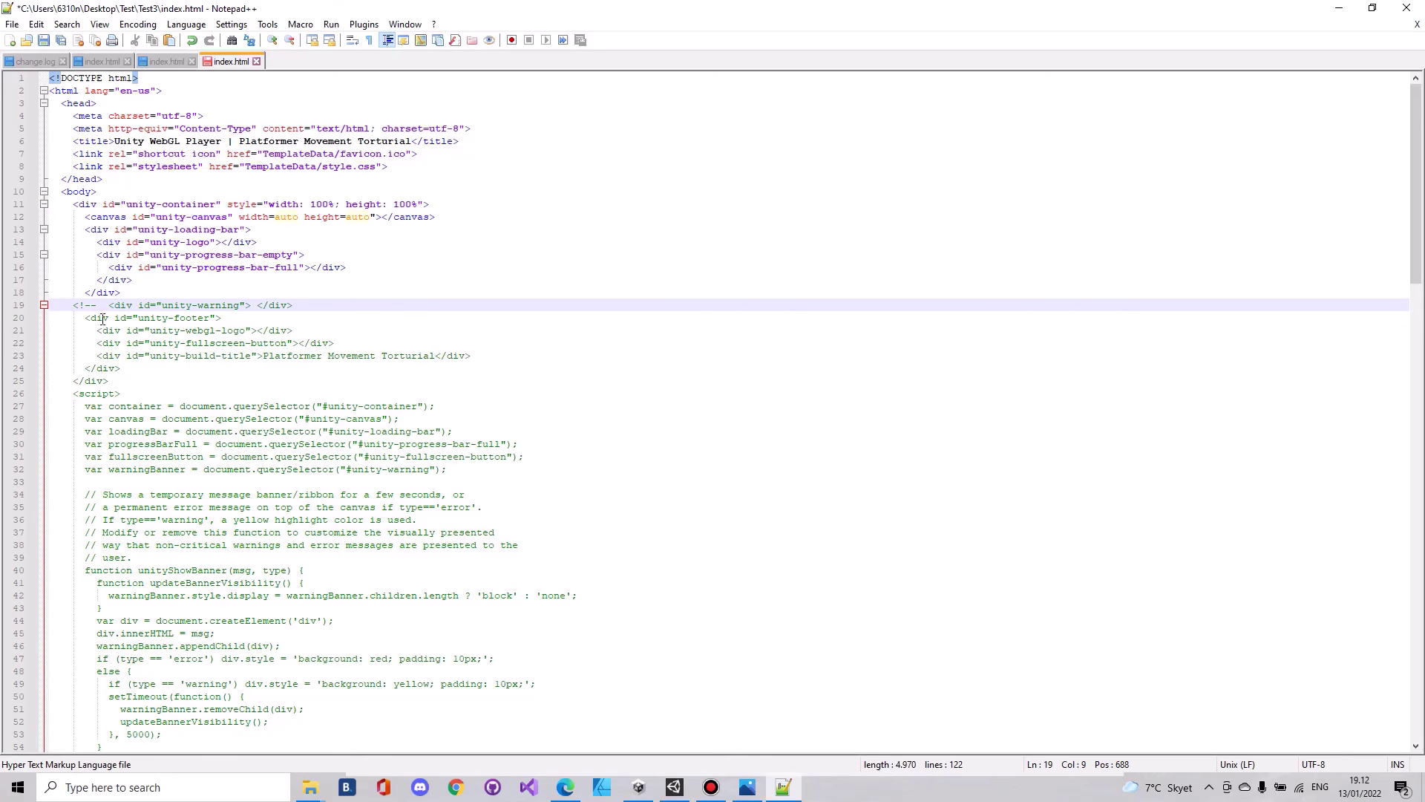
{"action": "left_click", "coordinate": [158, 367]}
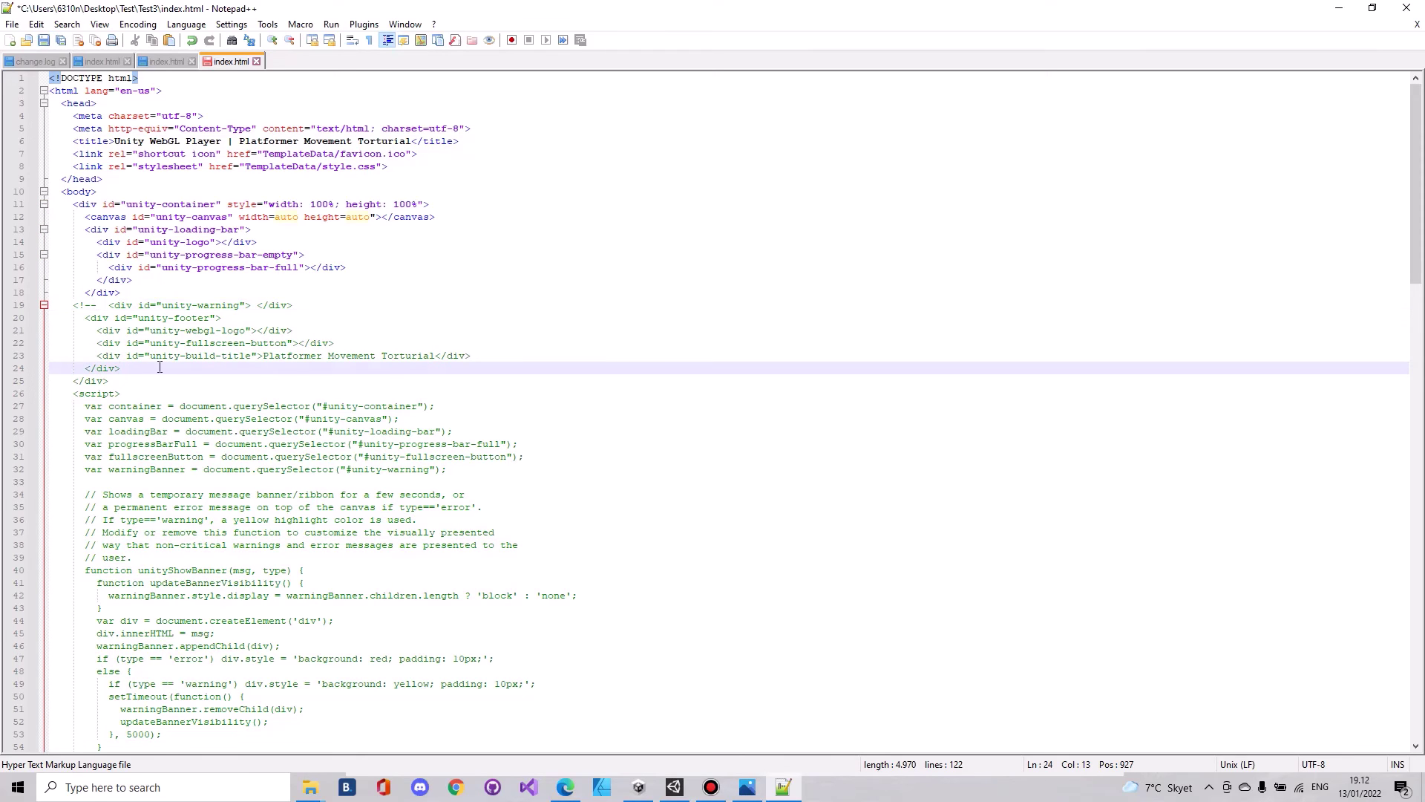
{"action": "type", "text": "-->"}
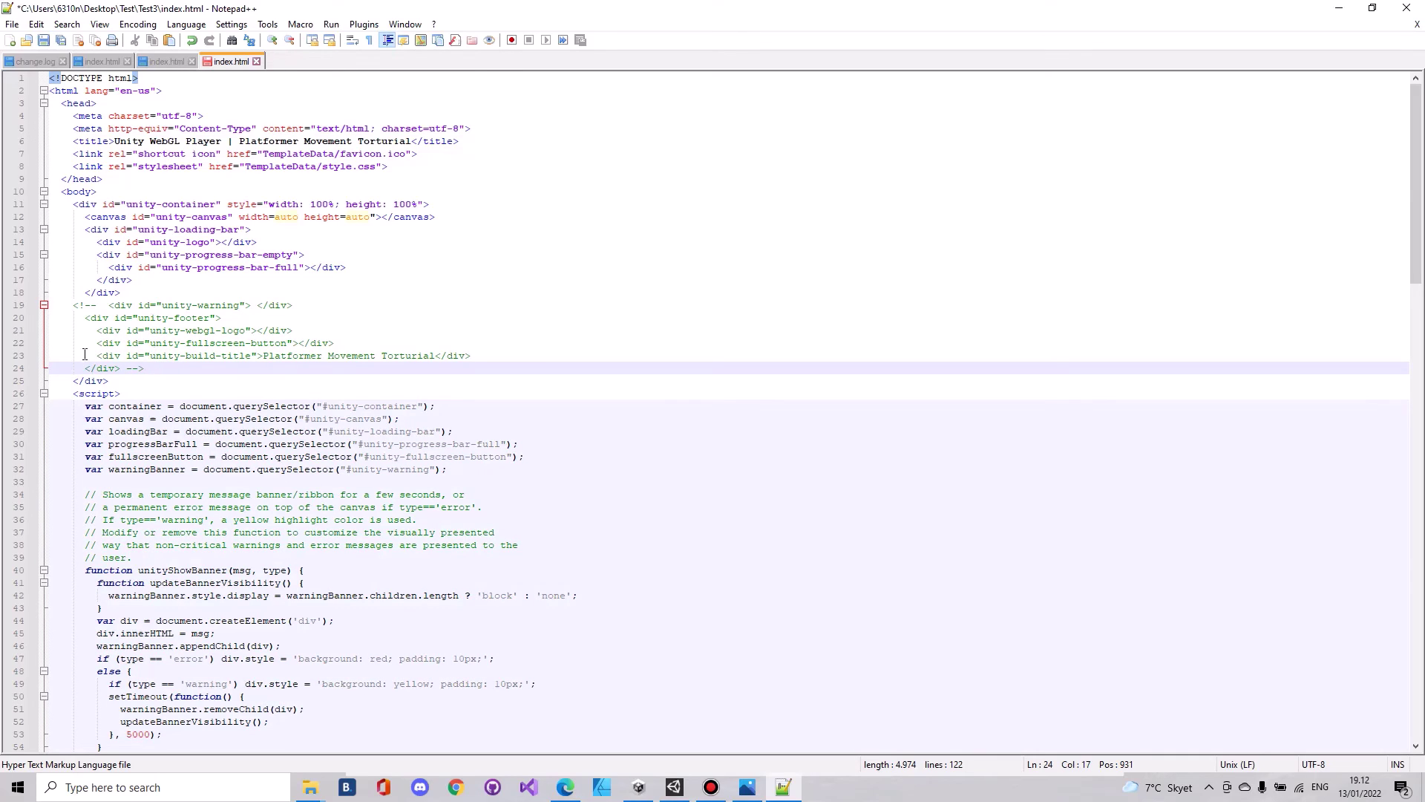
{"action": "left_click", "coordinate": [44, 40]}
- Reload the game page in Edge, maximize the window and dismiss the onclick error alert
{"action": "left_click", "coordinate": [569, 781]}
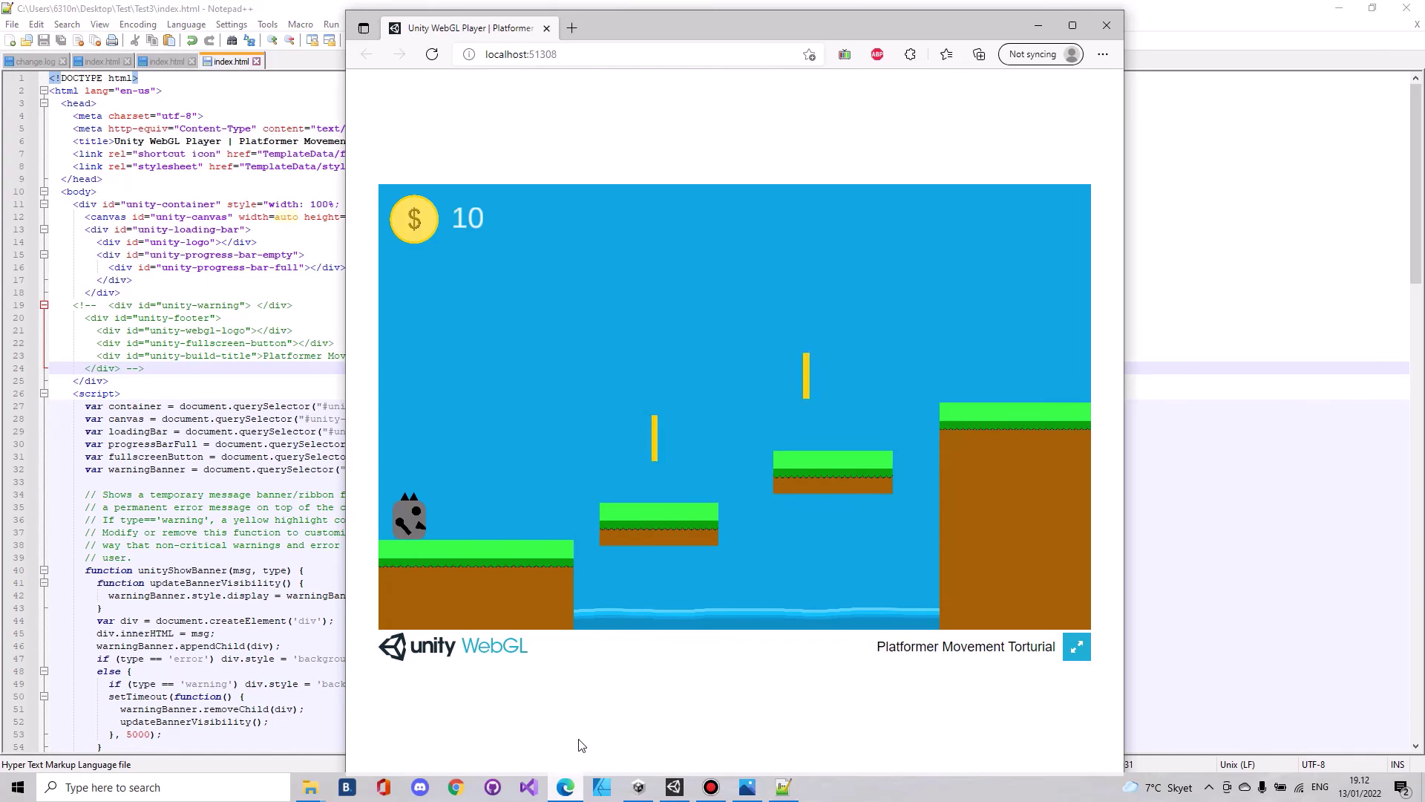
{"action": "left_click", "coordinate": [432, 54]}
{"action": "left_click_drag", "start_coordinate": [672, 36], "coordinate": [669, 6]}
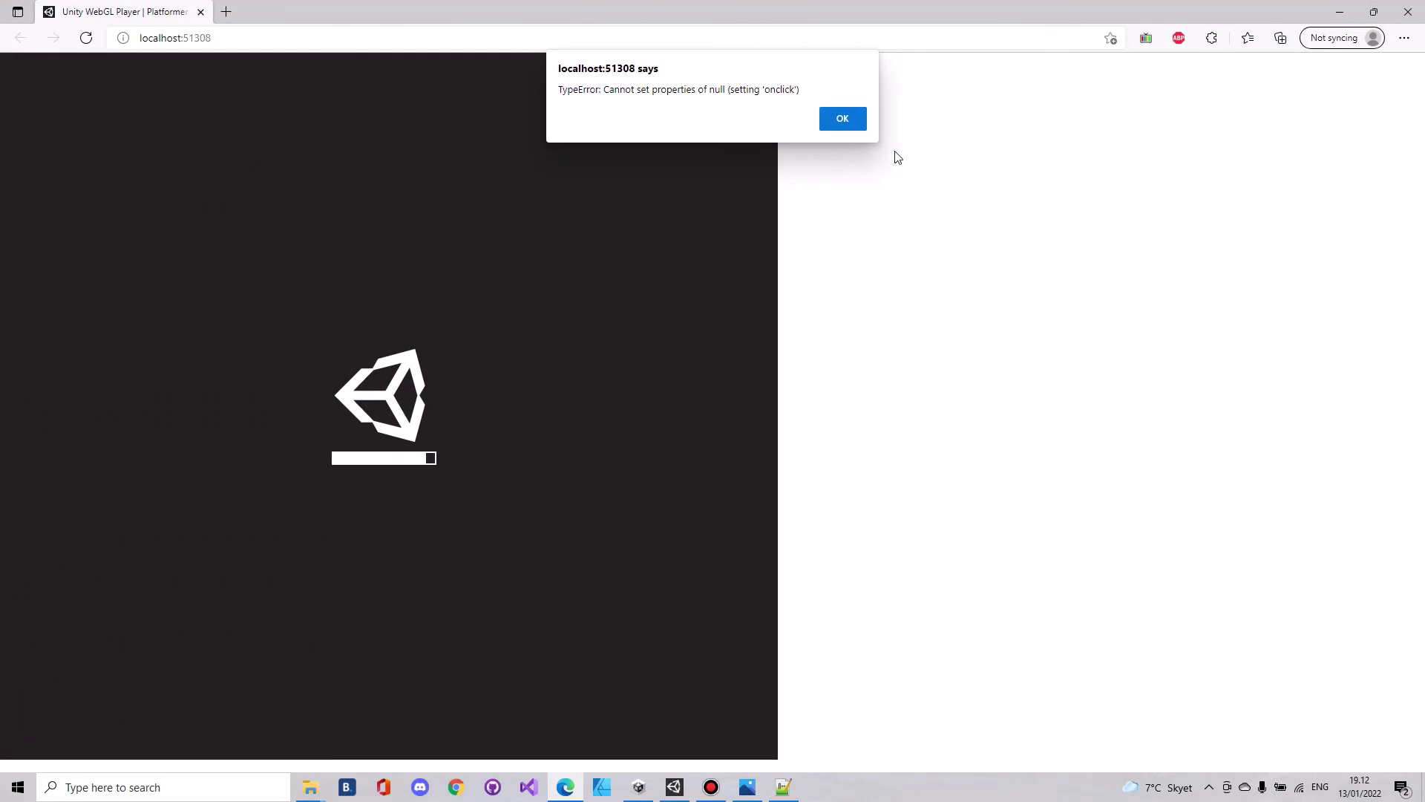
{"action": "left_click", "coordinate": [844, 115]}
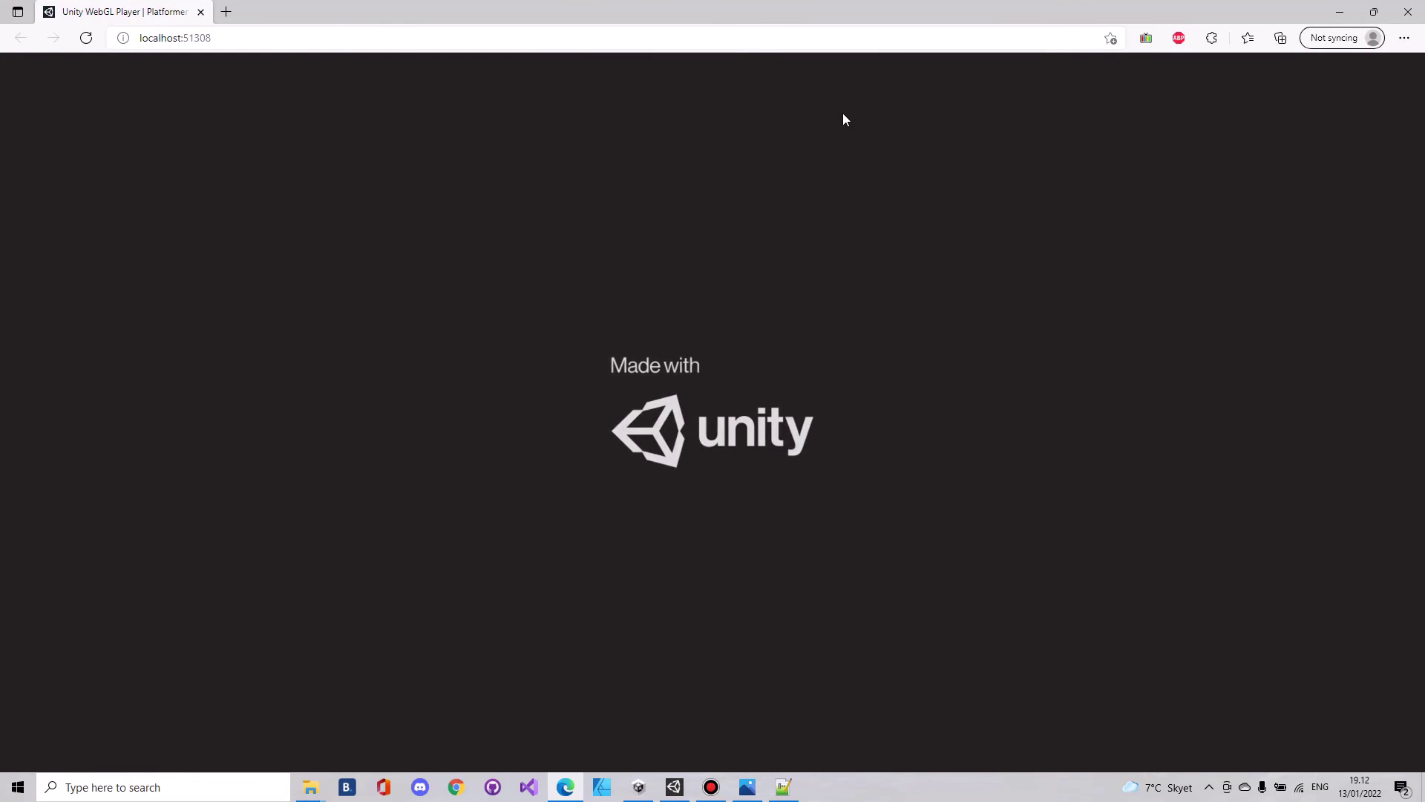
- Move the player back and forth, collecting coins and jumping onto the moving platform
{"action": "key", "text": "Left"}
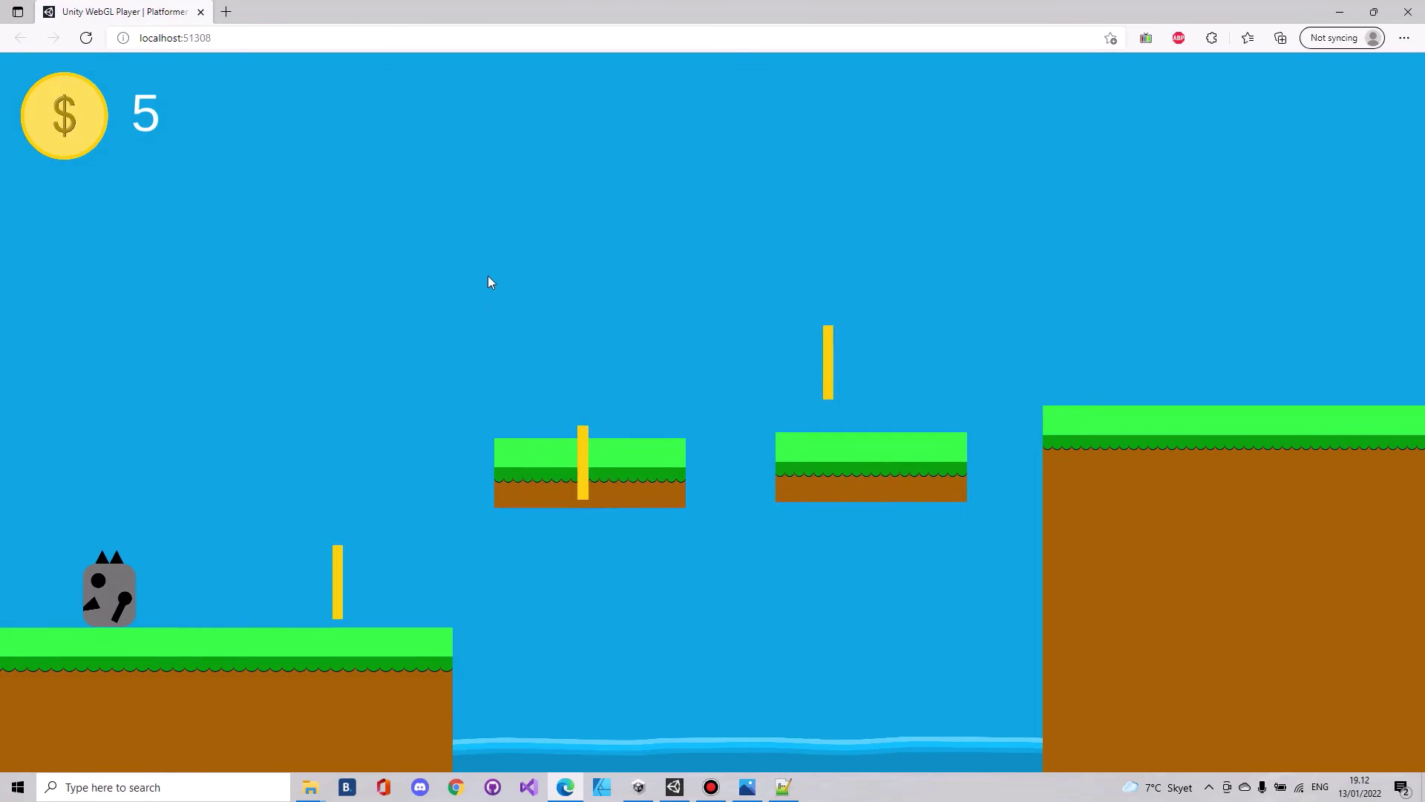
{"action": "key", "text": "Right"}
{"action": "key", "text": "Left"}
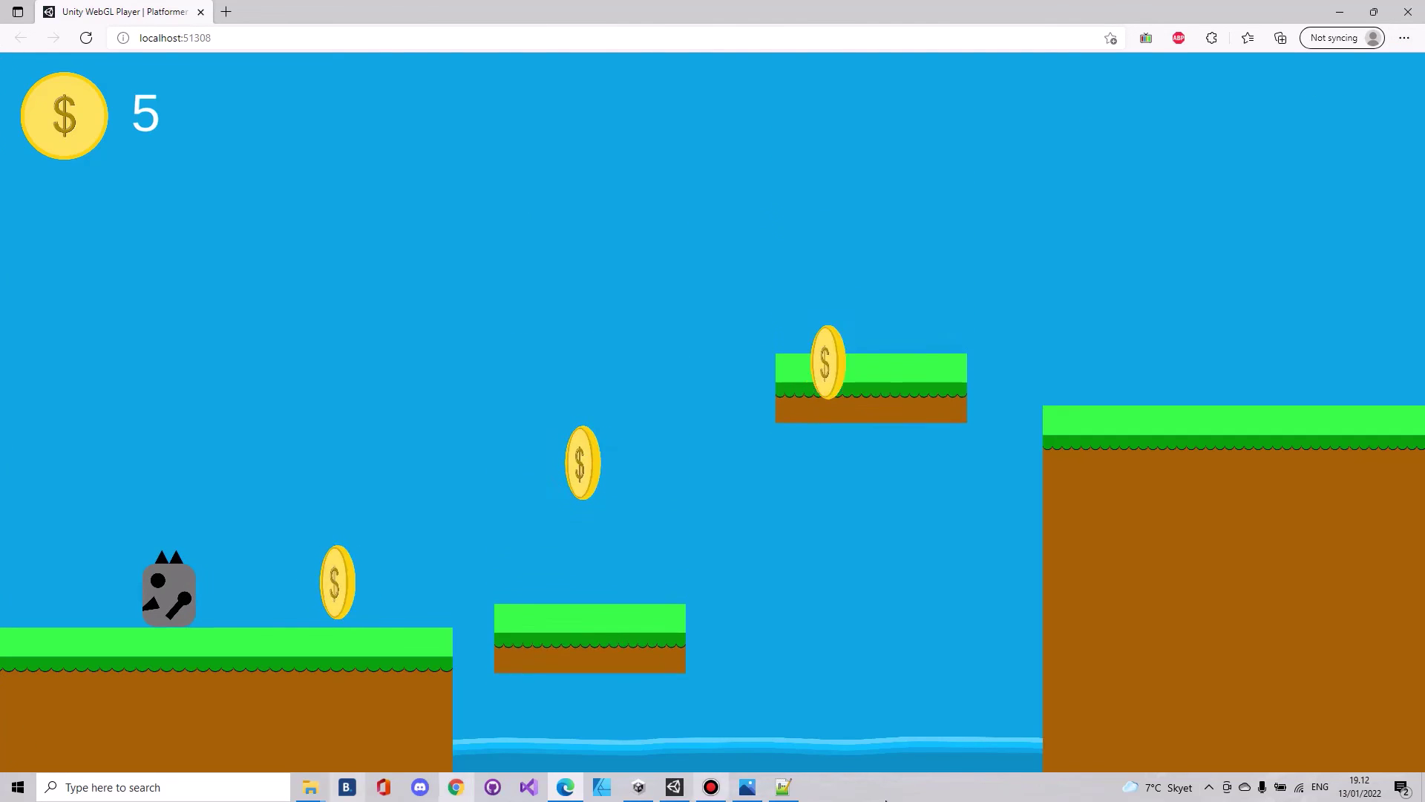
{"action": "key", "text": "Right"}
{"action": "key", "text": "Left"}
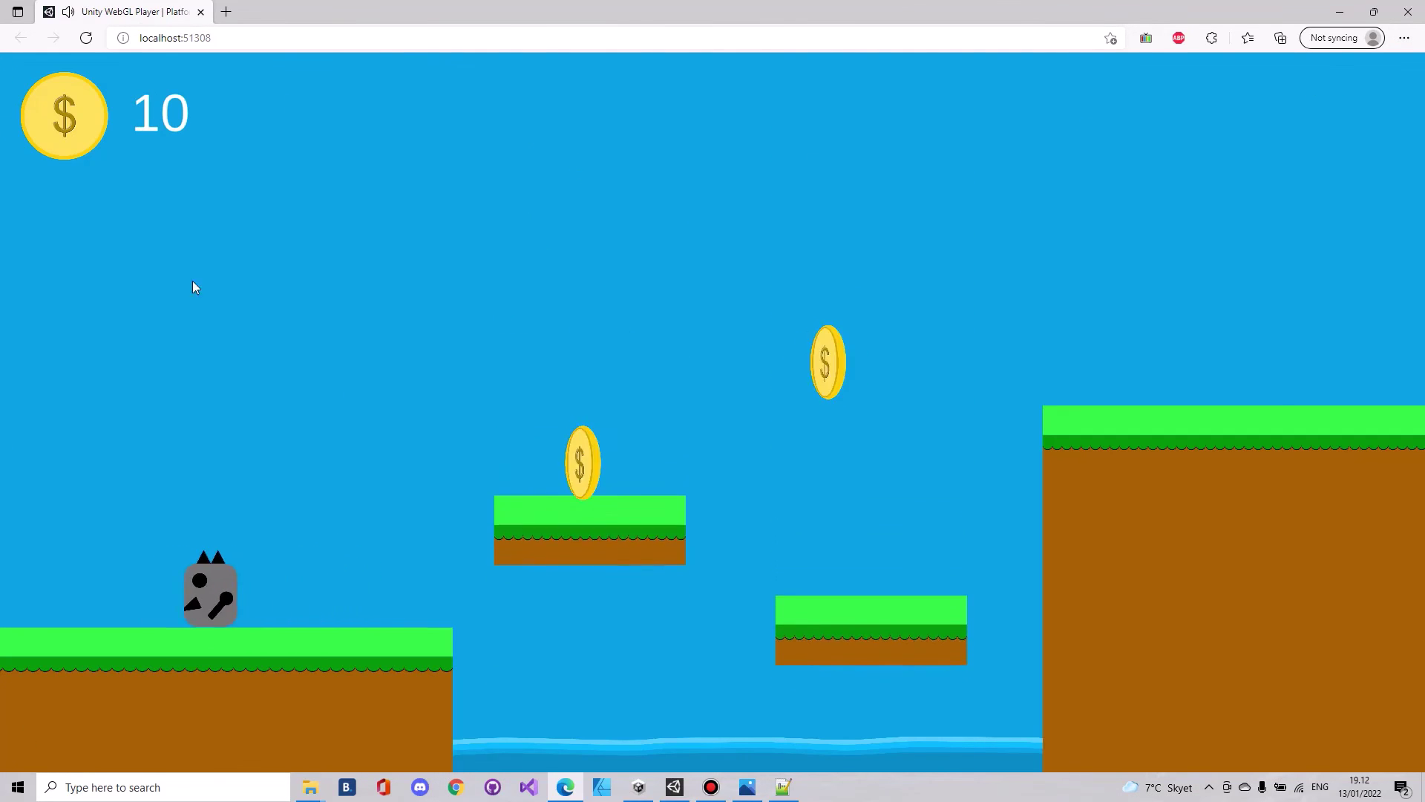
{"action": "key", "text": "Right"}
{"action": "key", "text": "space"}
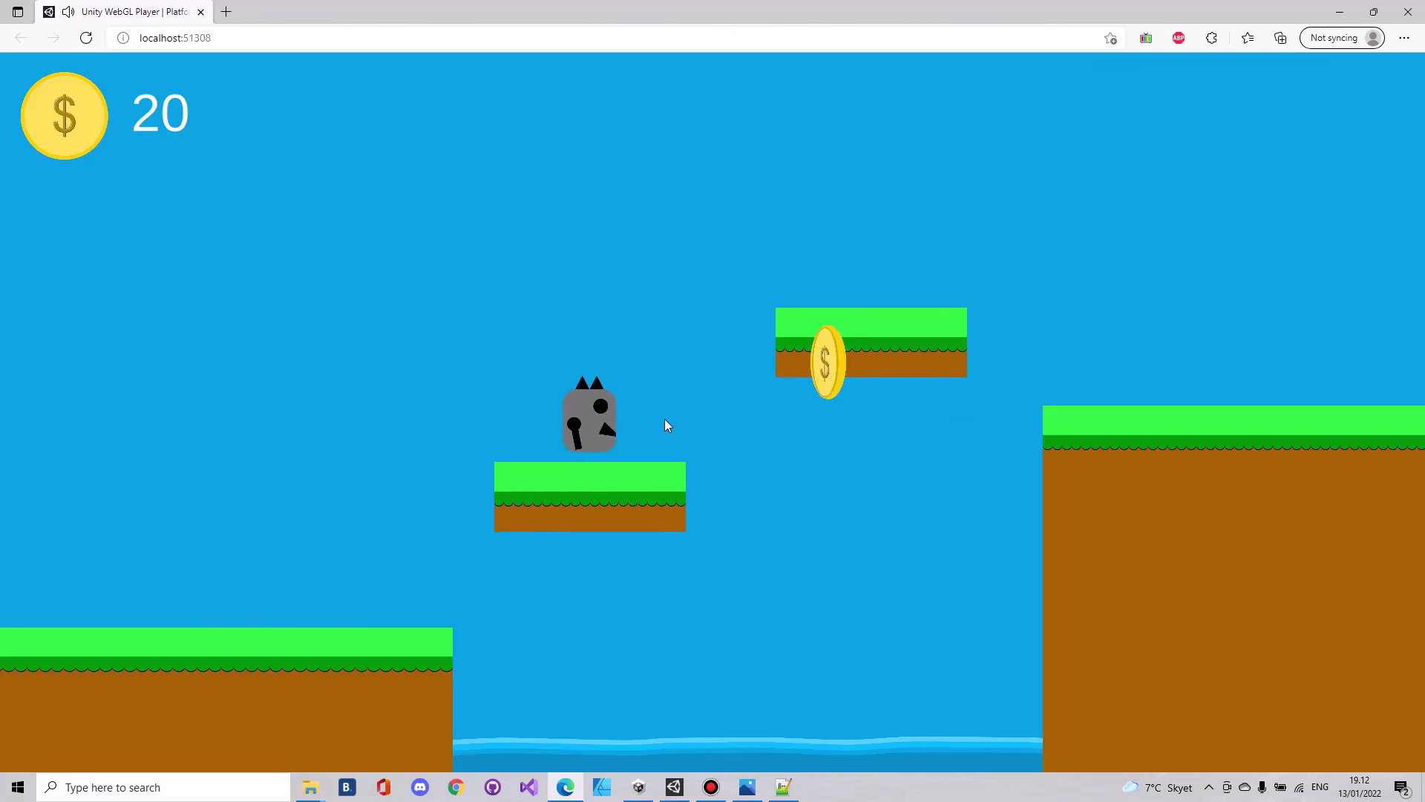
{"action": "key", "text": "space"}
{"action": "key", "text": "Right"}
{"action": "key", "text": "Left"}
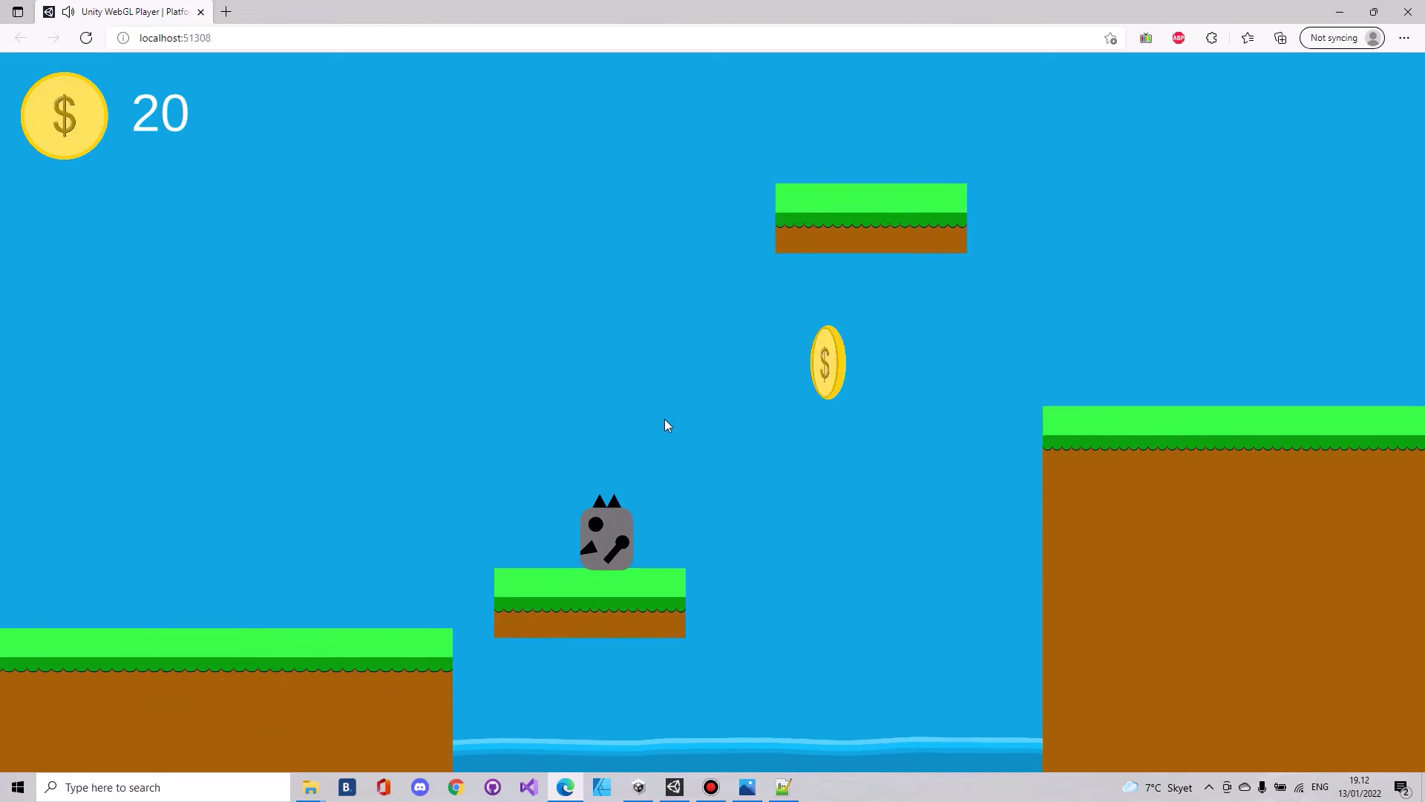
- Jump right up the platforms to the wide platform, then drop back left to the lower ground
{"action": "key", "text": "space"}
{"action": "key", "text": "Right"}
{"action": "key", "text": "Right"}
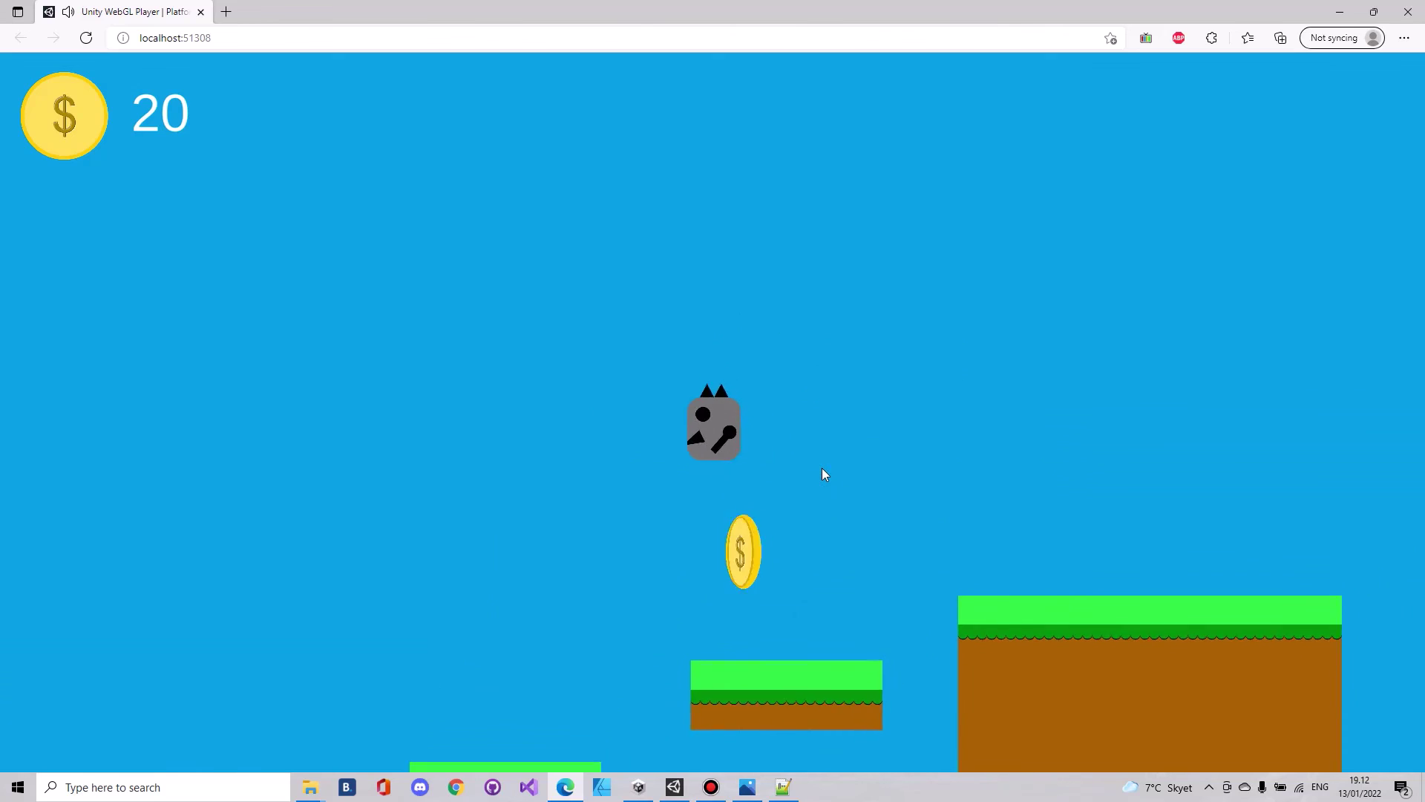
{"action": "key", "text": "space"}
{"action": "key", "text": "Right"}
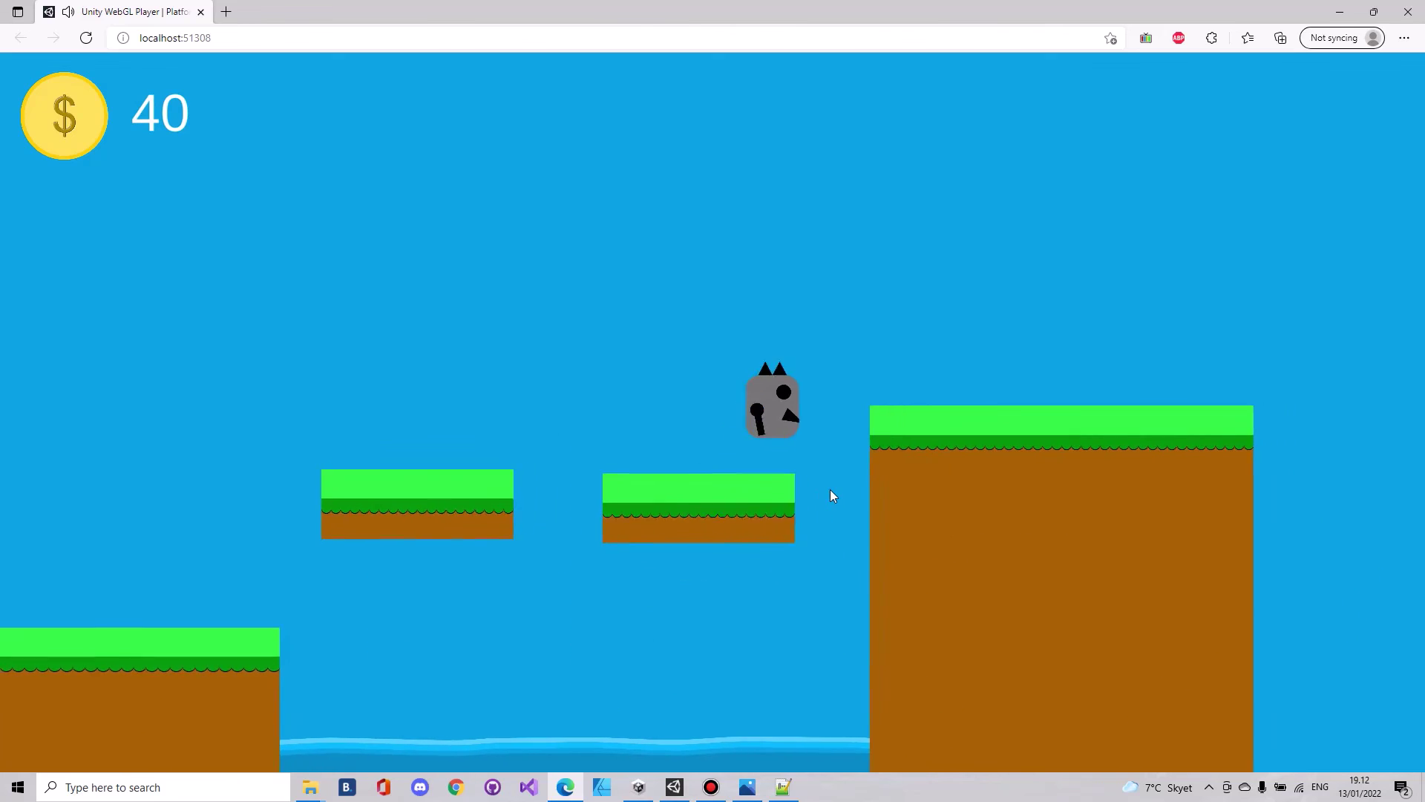
{"action": "key", "text": "space"}
{"action": "key", "text": "Right"}
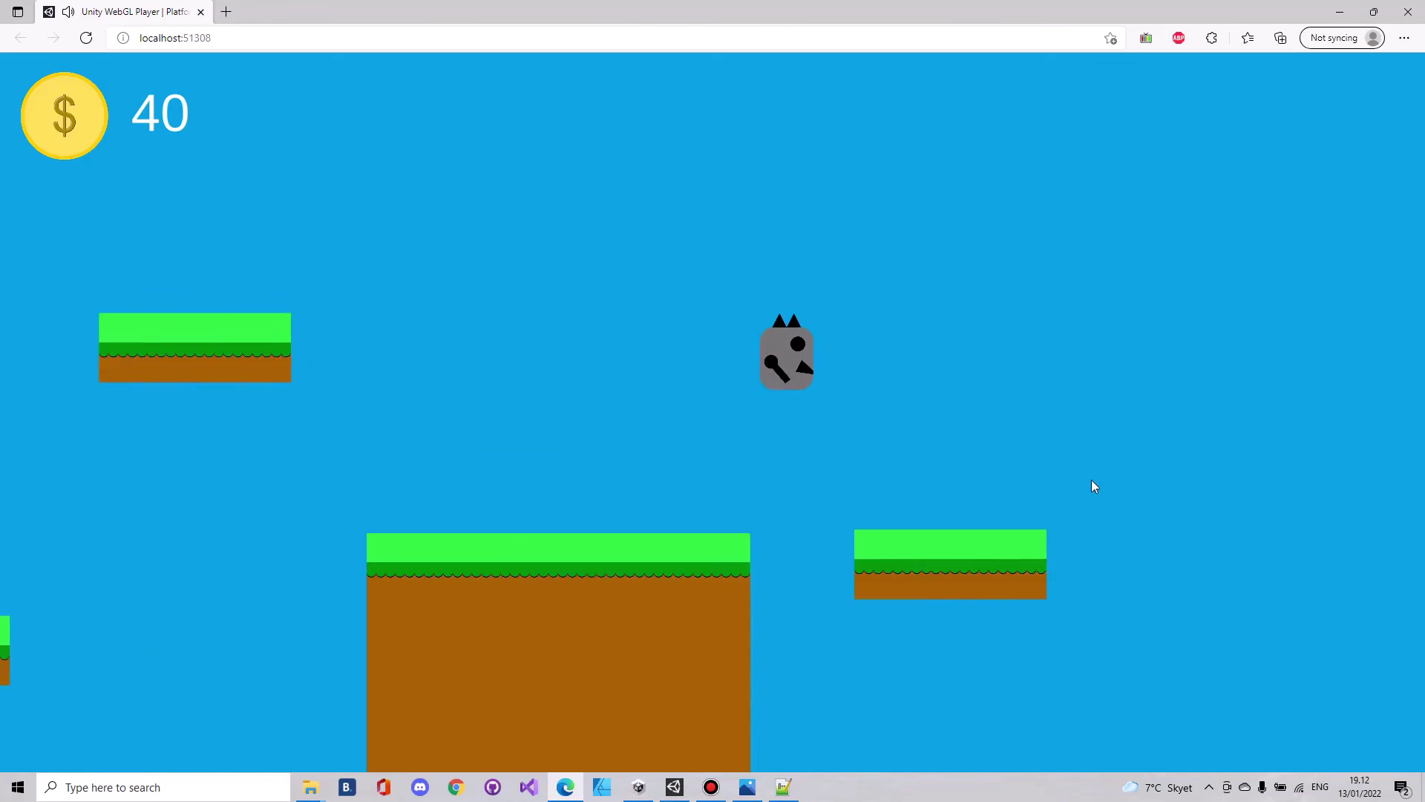
{"action": "key", "text": "Left"}
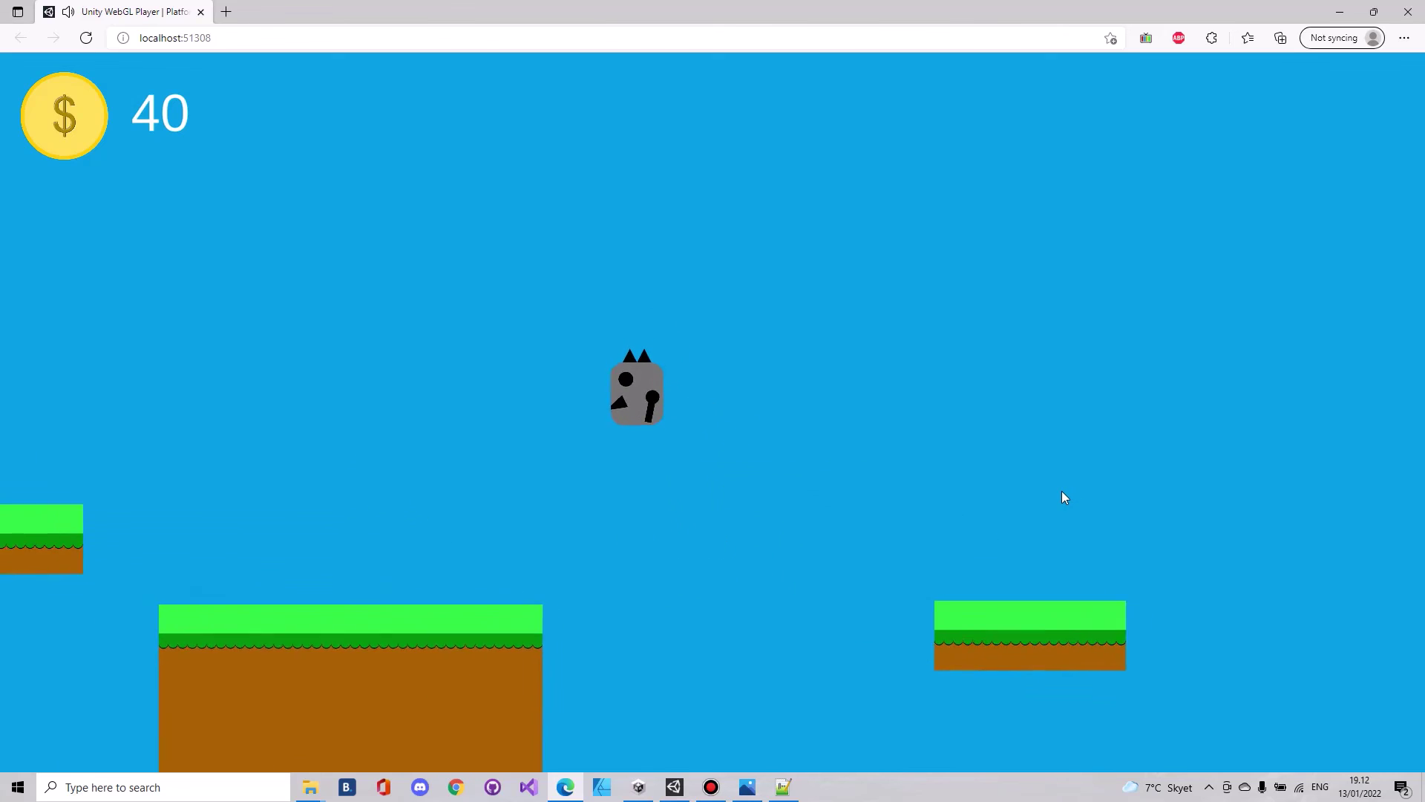
{"action": "key", "text": "Left"}
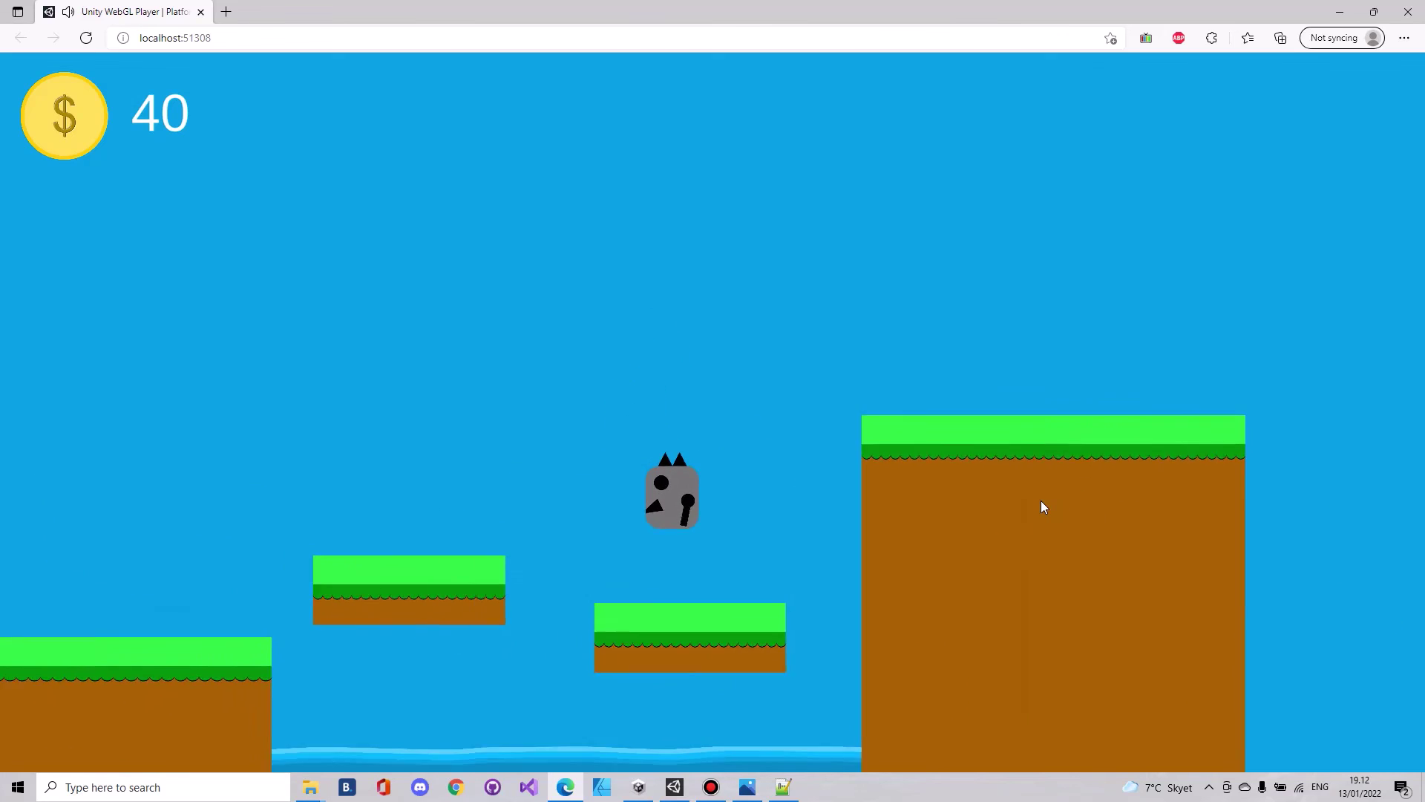
{"action": "key", "text": "space"}
{"action": "key", "text": "space"}
{"action": "key", "text": "Left"}
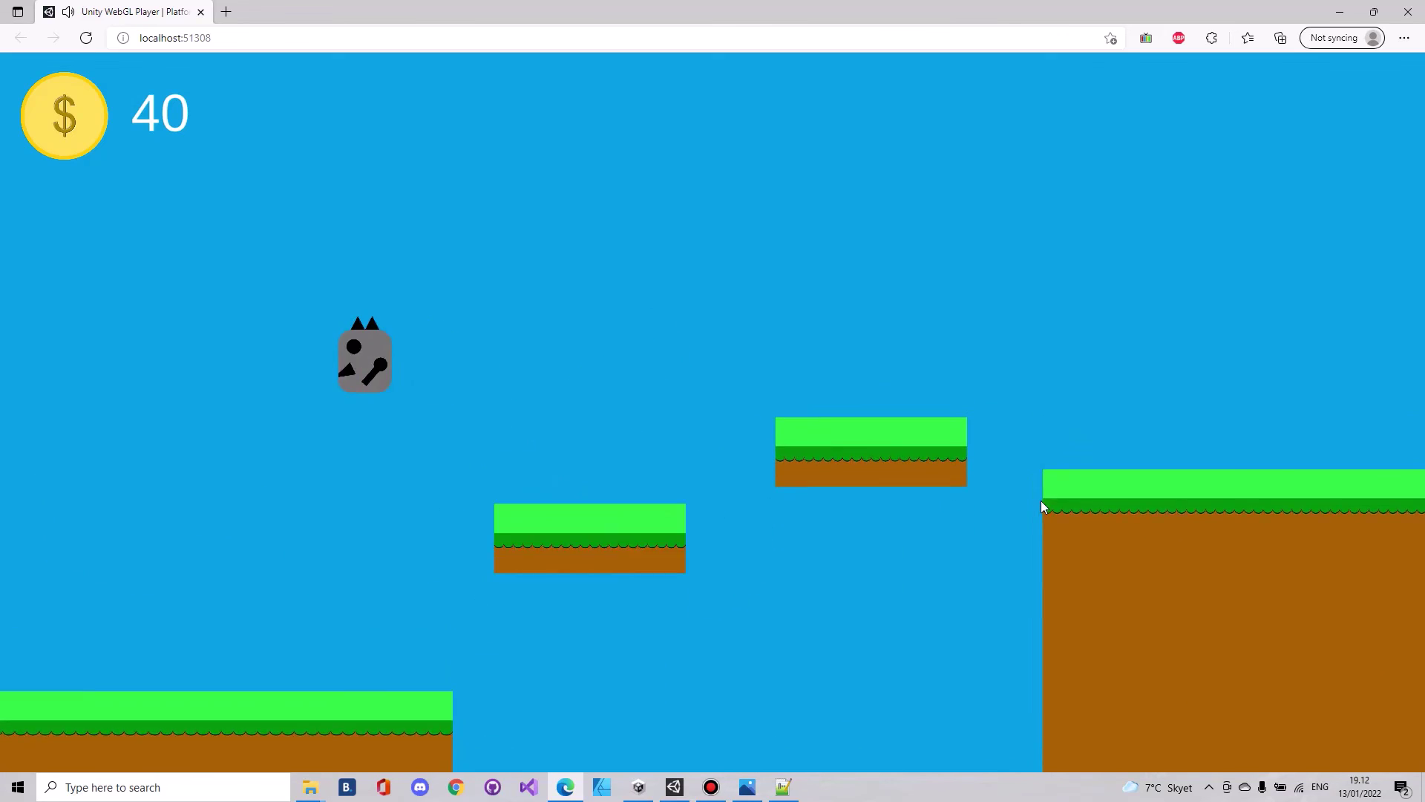
{"action": "key", "text": "Right"}
{"action": "key", "text": "Right"}
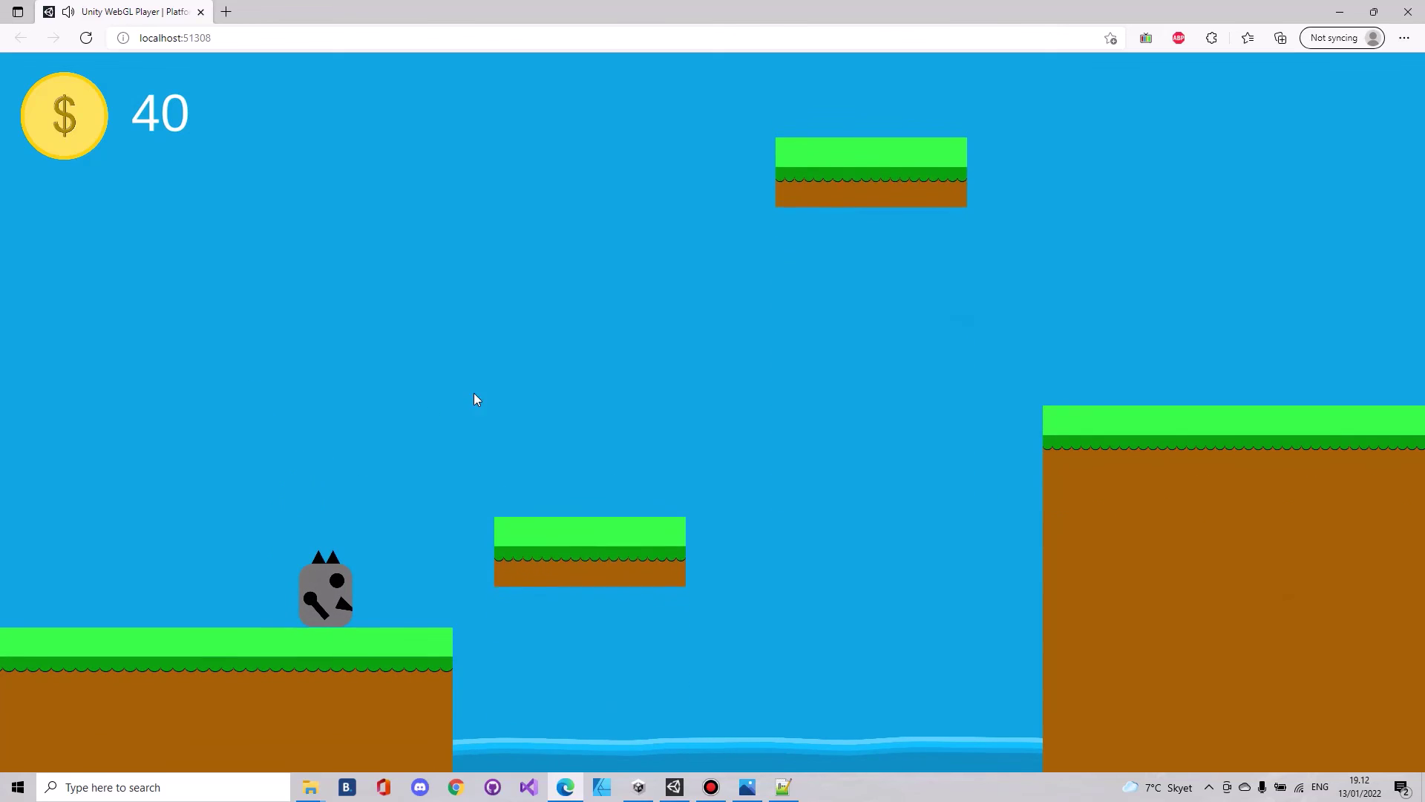